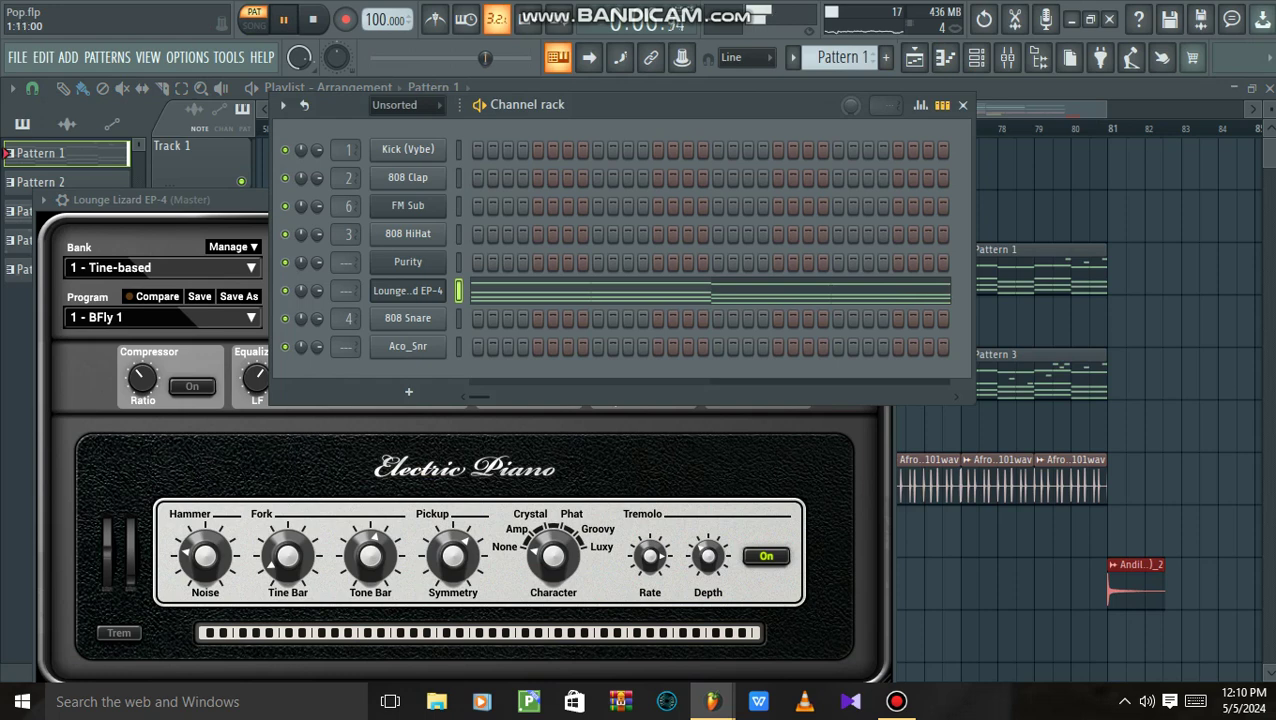
# - Examine Pattern 1's Lounge Lizard EP-4 chords and upper notes in the piano roll
pyautogui.click(569, 292)
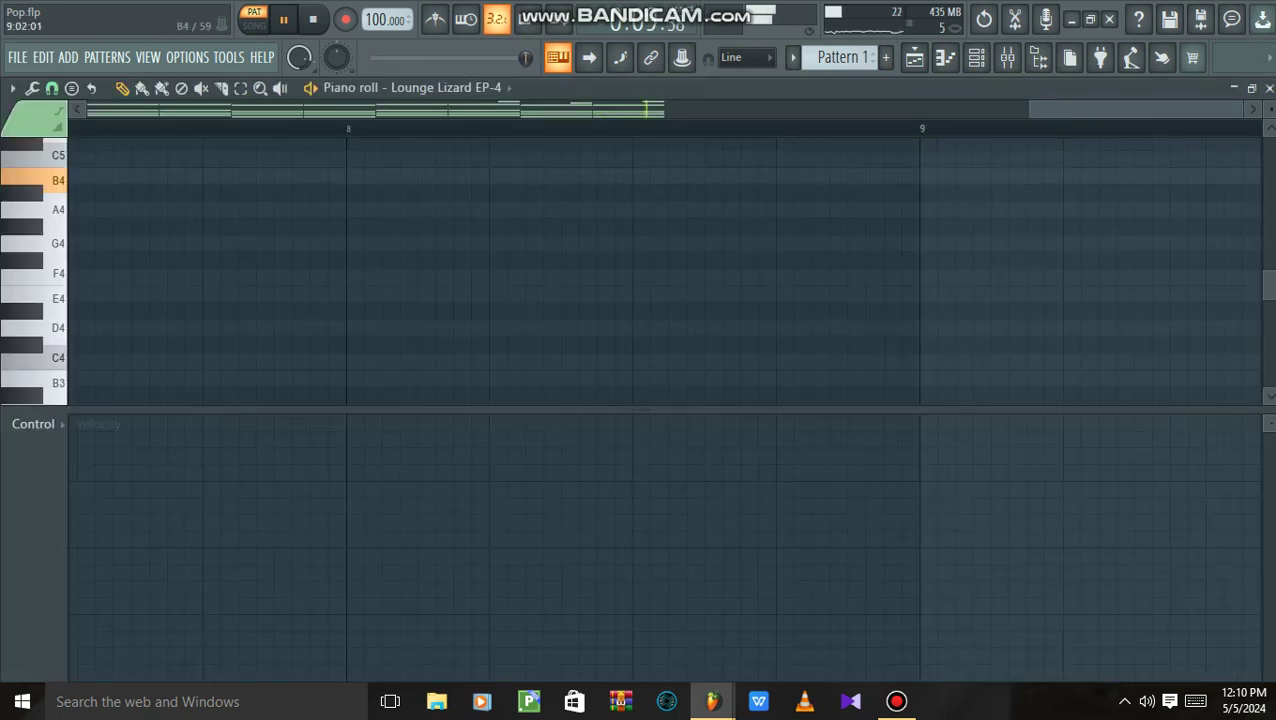
pyautogui.moveTo(1029, 109); pyautogui.dragTo(88, 109)
pyautogui.scroll(7, 327, 244)
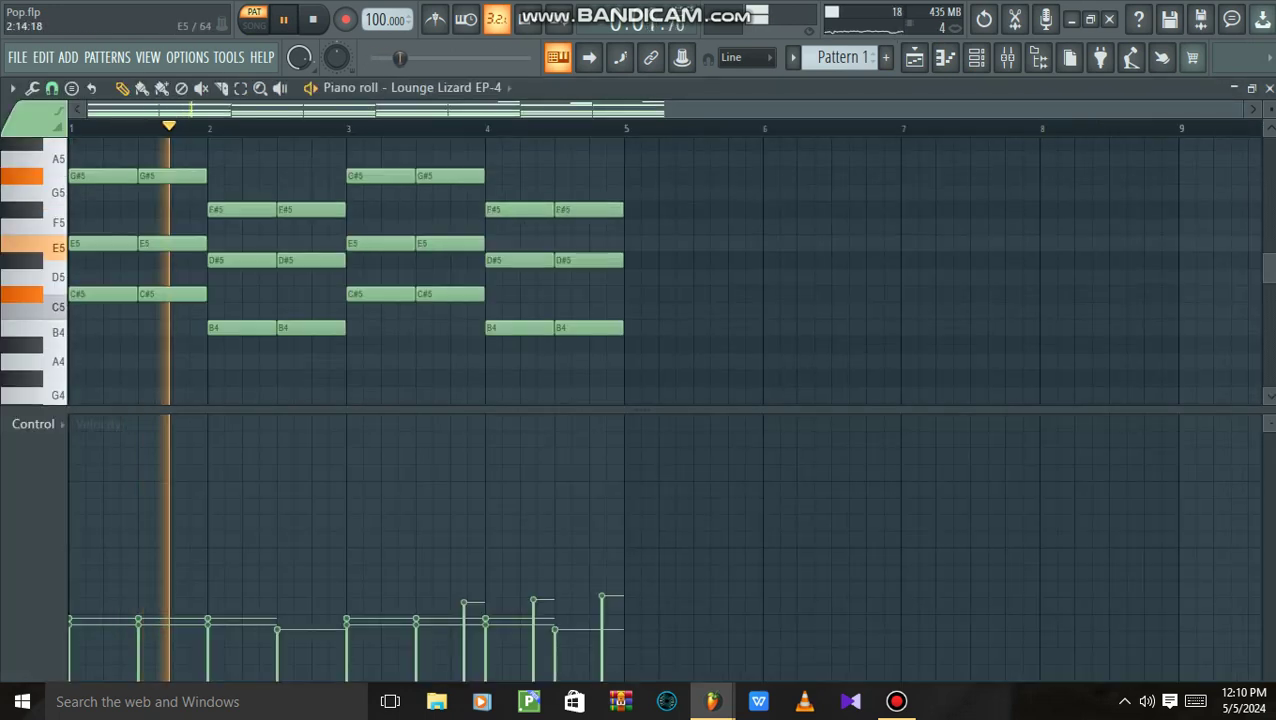
pyautogui.scroll(-2, 327, 244)
pyautogui.scroll(-2, 328, 244)
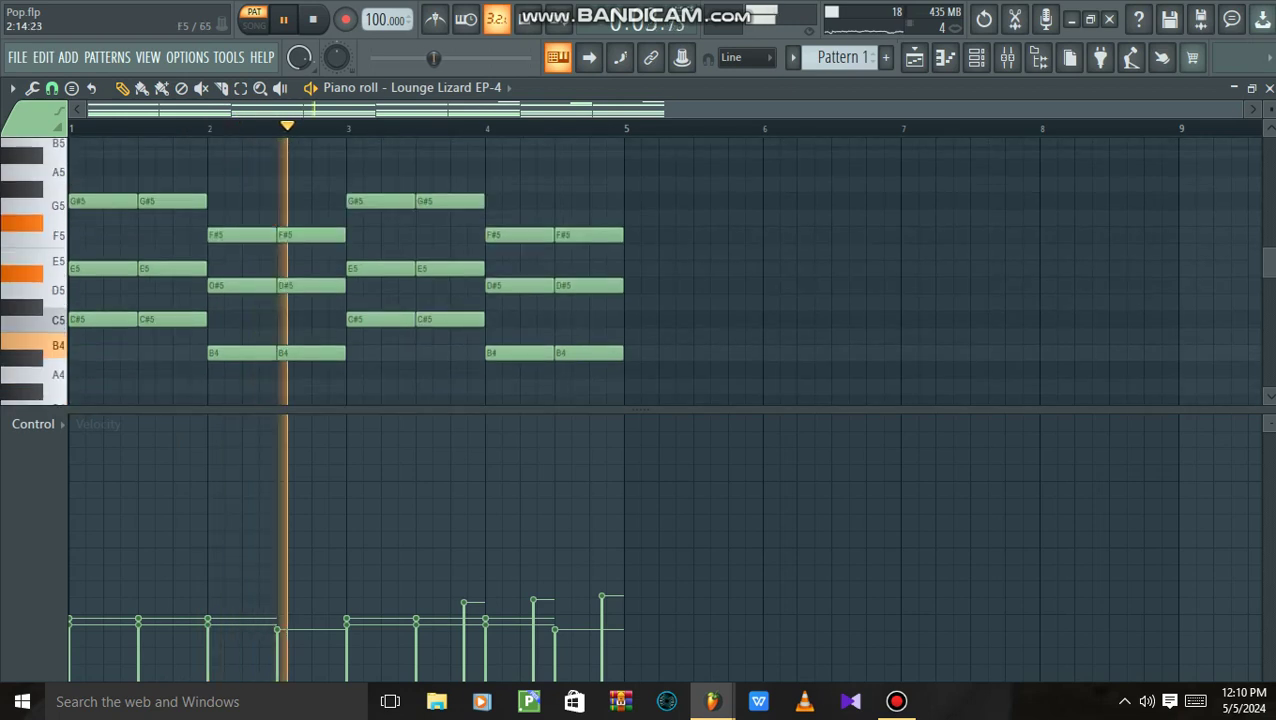
pyautogui.scroll(6, 340, 244)
pyautogui.scroll(-1, 345, 270)
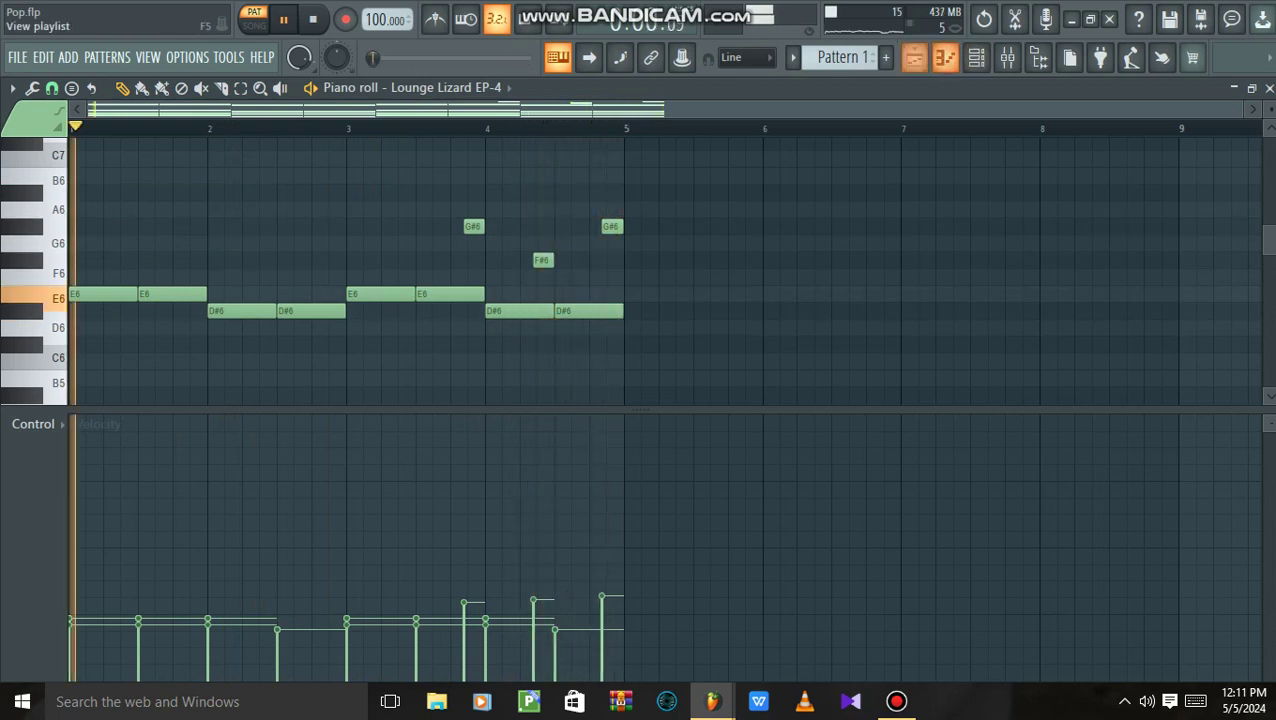
# - Return to the playlist and review Pattern 2's kick steps in the channel rack
pyautogui.click(914, 57)
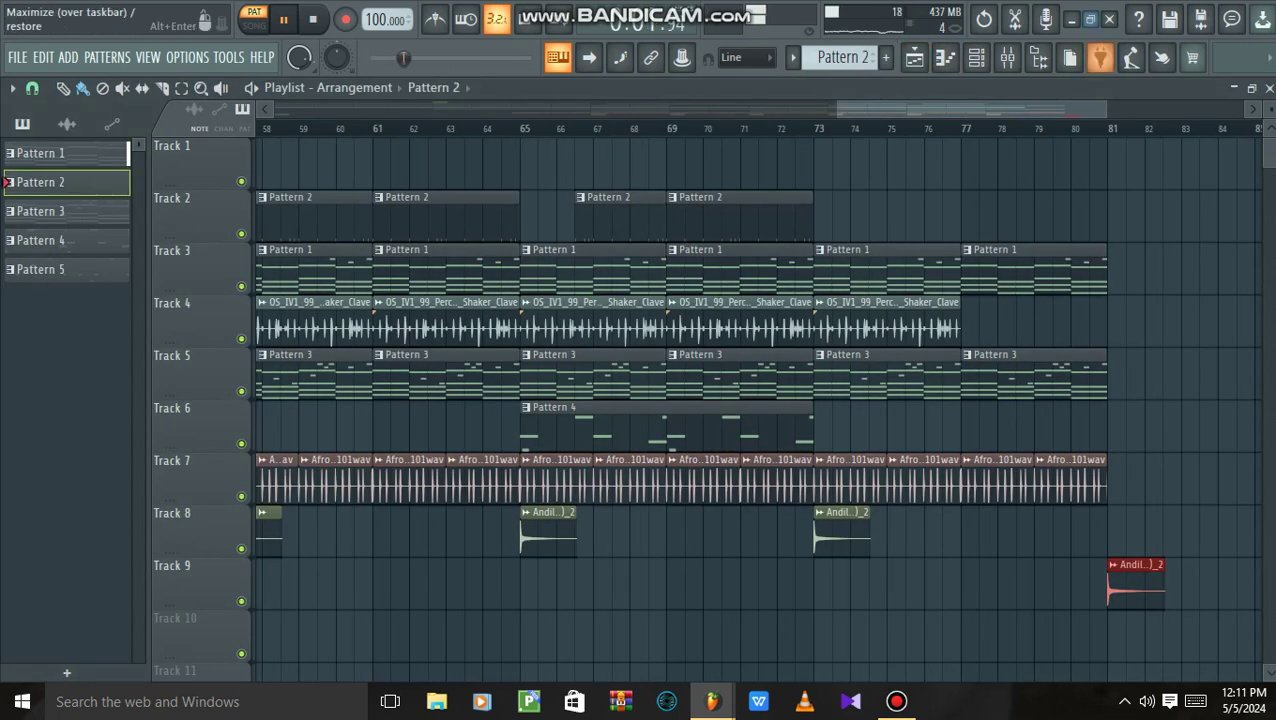
pyautogui.click(1005, 57)
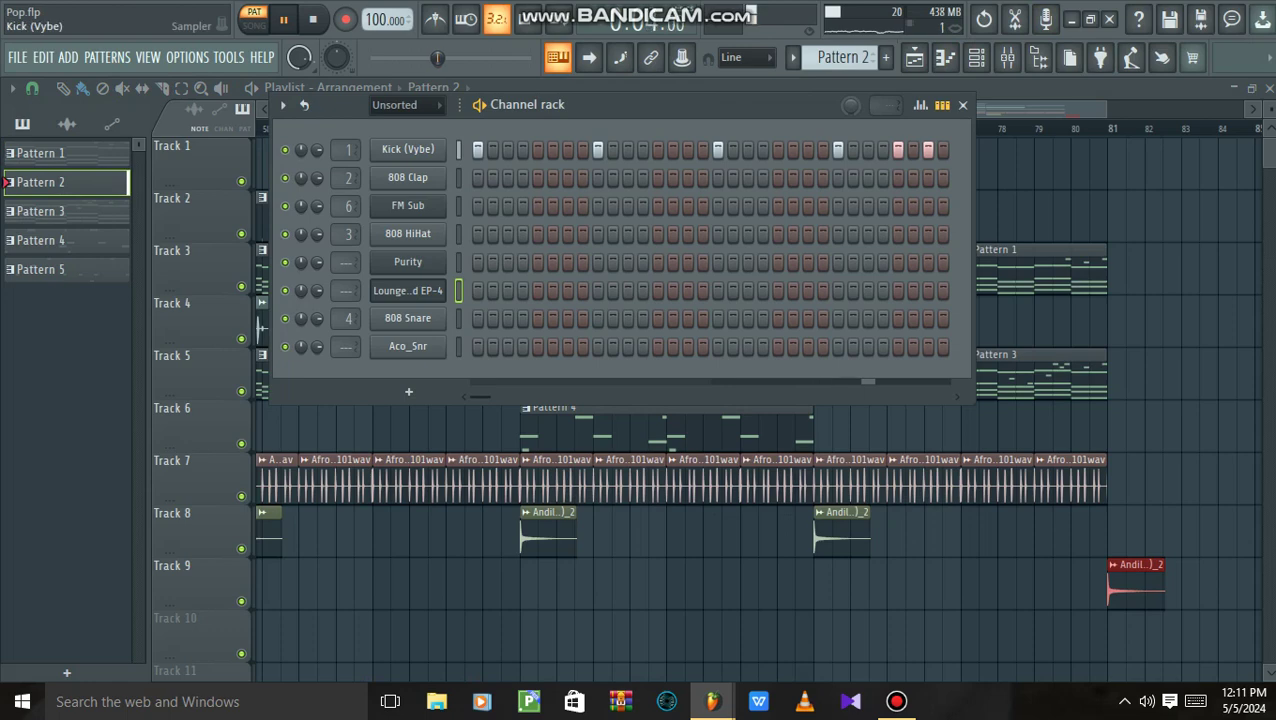
pyautogui.press('F6')
# - Review Pattern 3's Purity notes in the piano roll, finishing back in the playlist
pyautogui.click(40, 211)
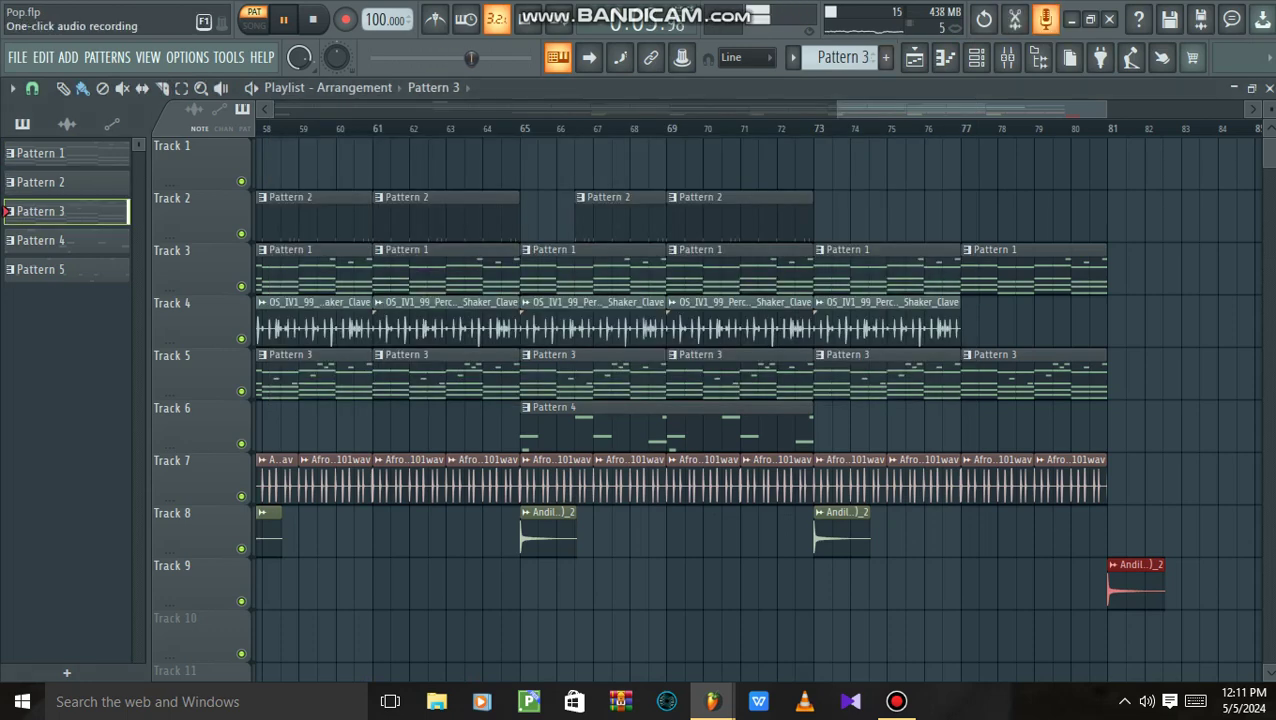
pyautogui.press('F6')
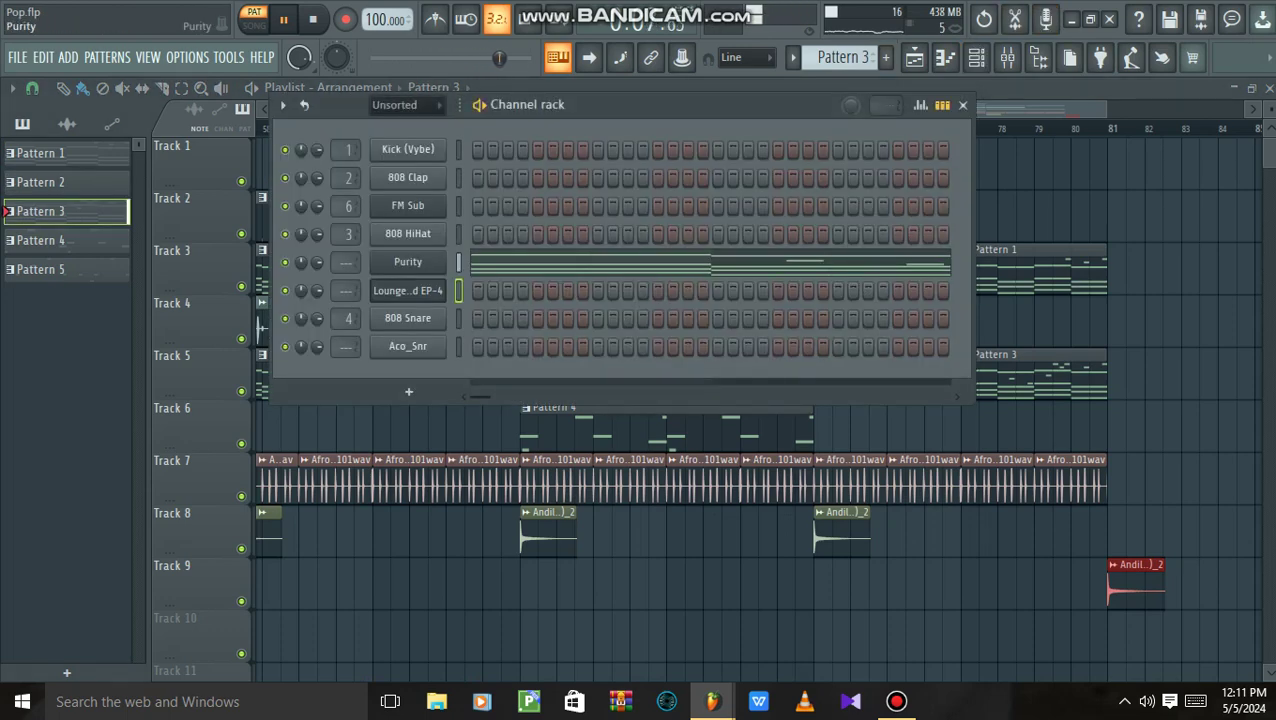
pyautogui.click(408, 261)
pyautogui.press('F7')
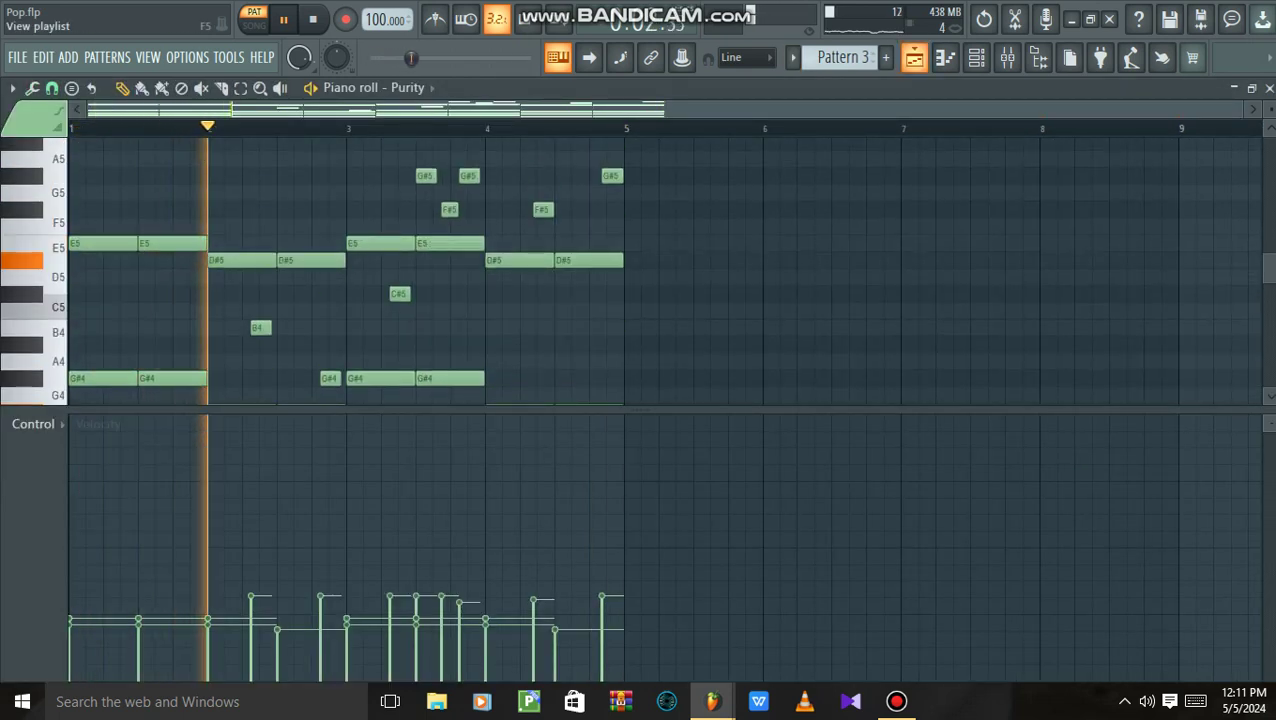
pyautogui.press('F5')
# - Review Pattern 4's FM Sub notes in the piano roll, finishing back in the playlist
pyautogui.click(40, 240)
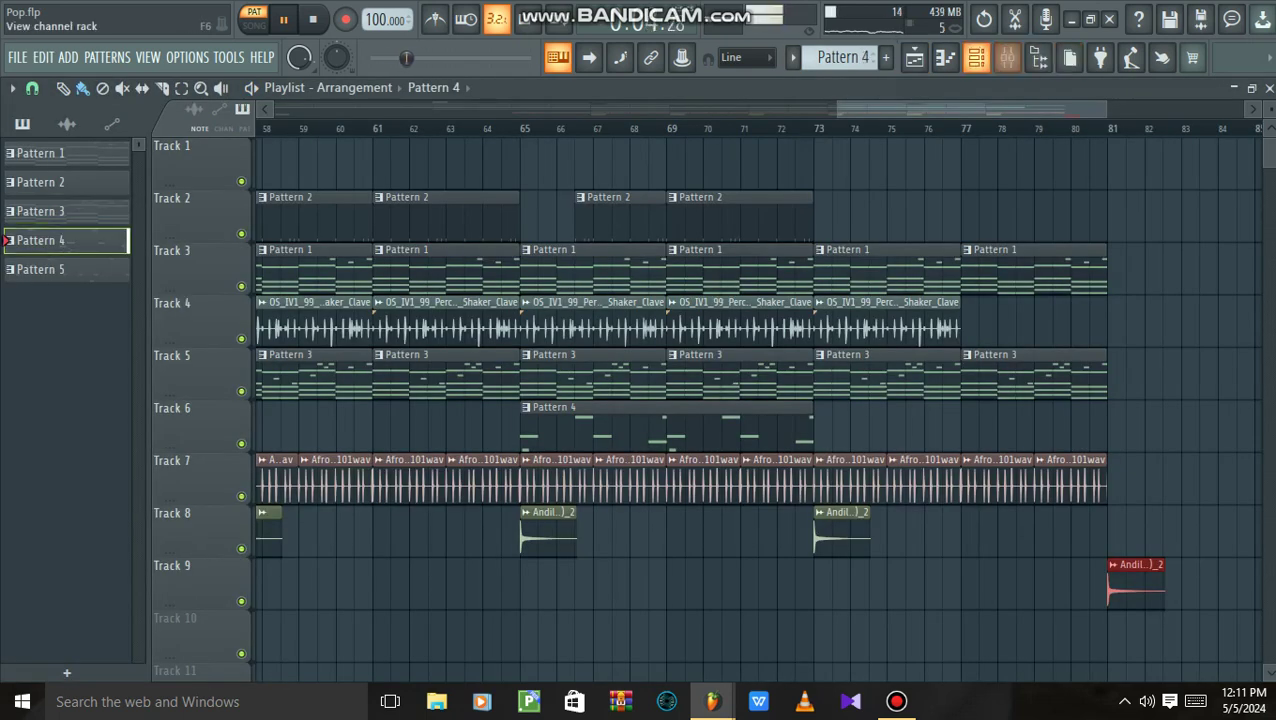
pyautogui.click(1005, 57)
pyautogui.click(408, 206)
pyautogui.press('F7')
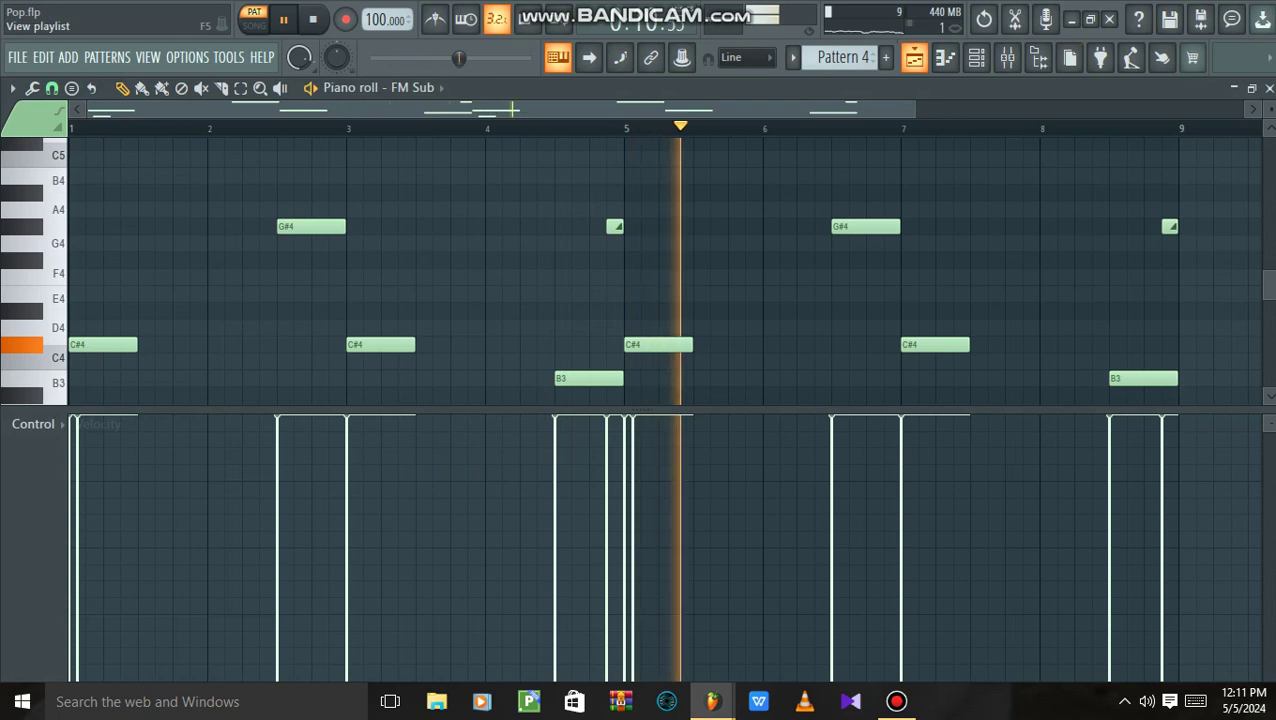
pyautogui.scroll(1, 905, 349)
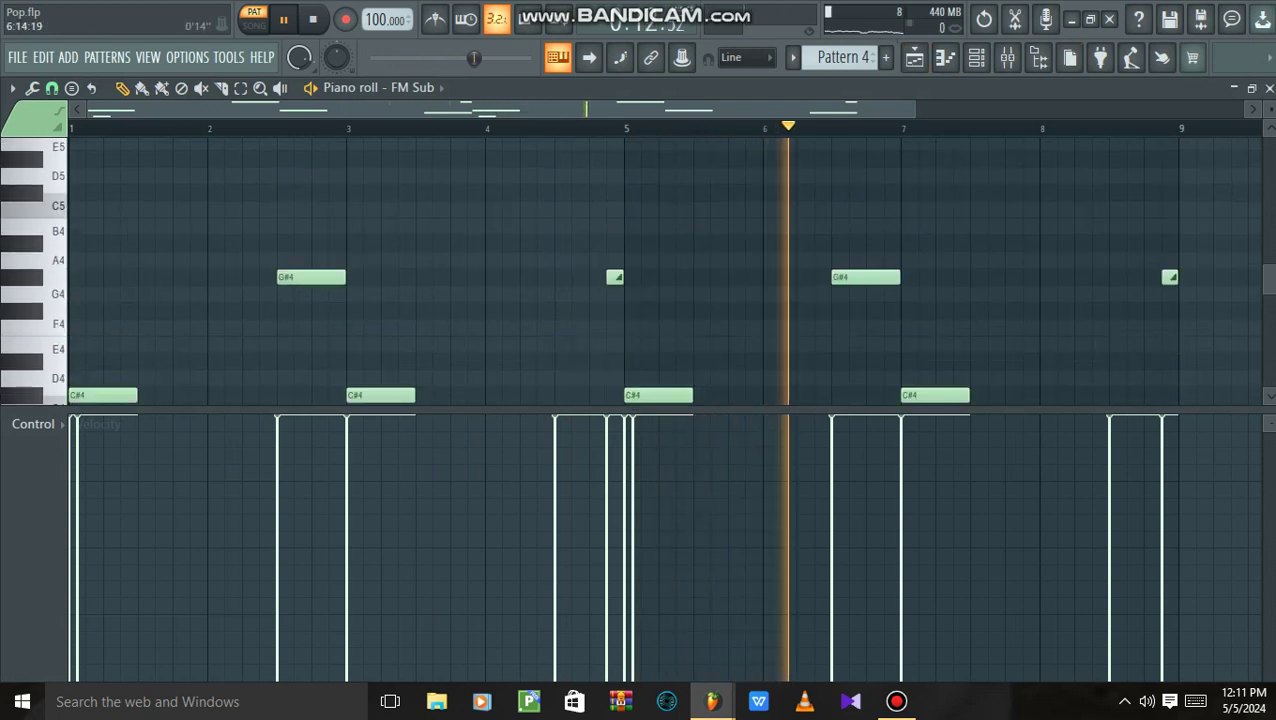
pyautogui.click(914, 57)
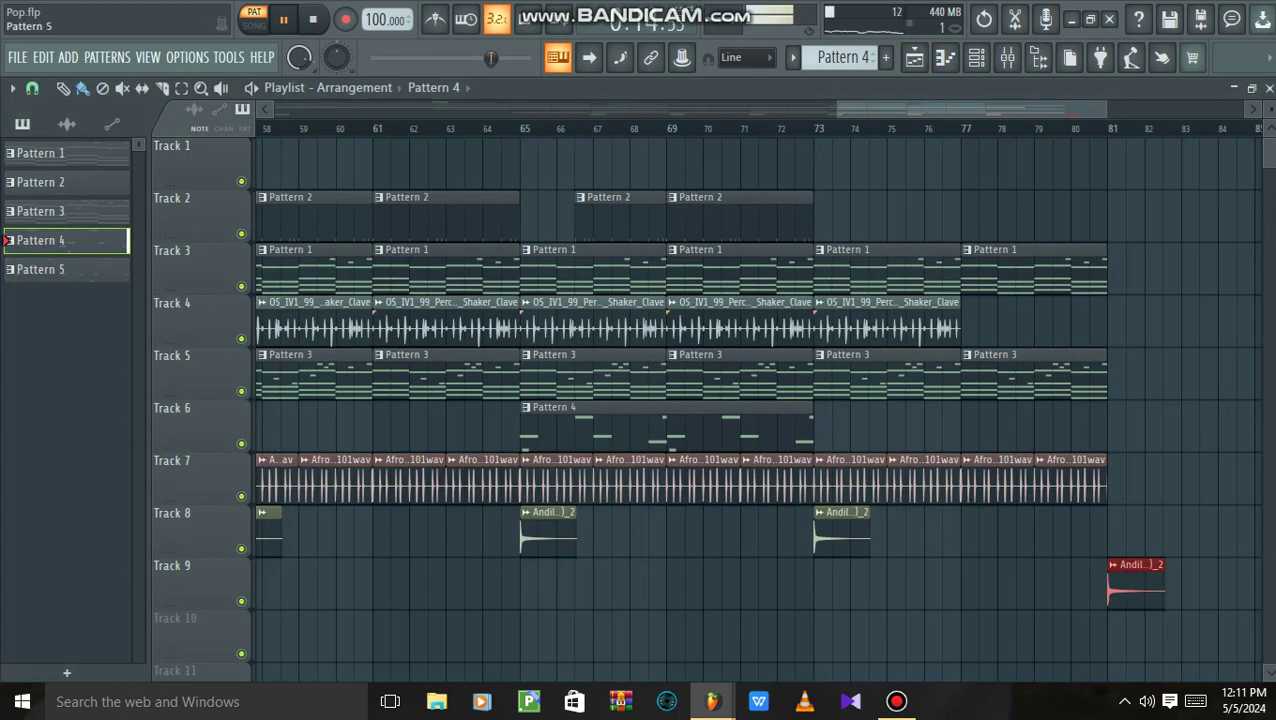
# - Review Pattern 5's FM Sub notes in the piano roll, finishing back in the playlist
pyautogui.click(977, 57)
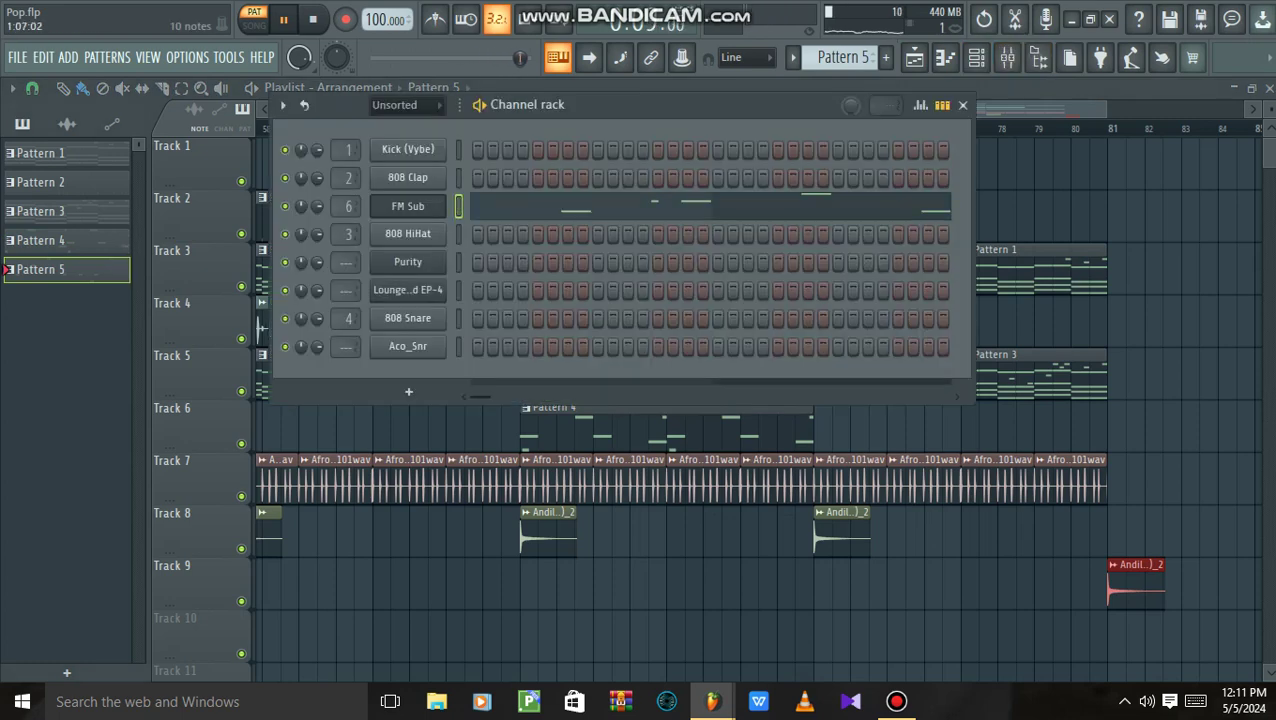
pyautogui.click(560, 206)
pyautogui.scroll(-1, 560, 215)
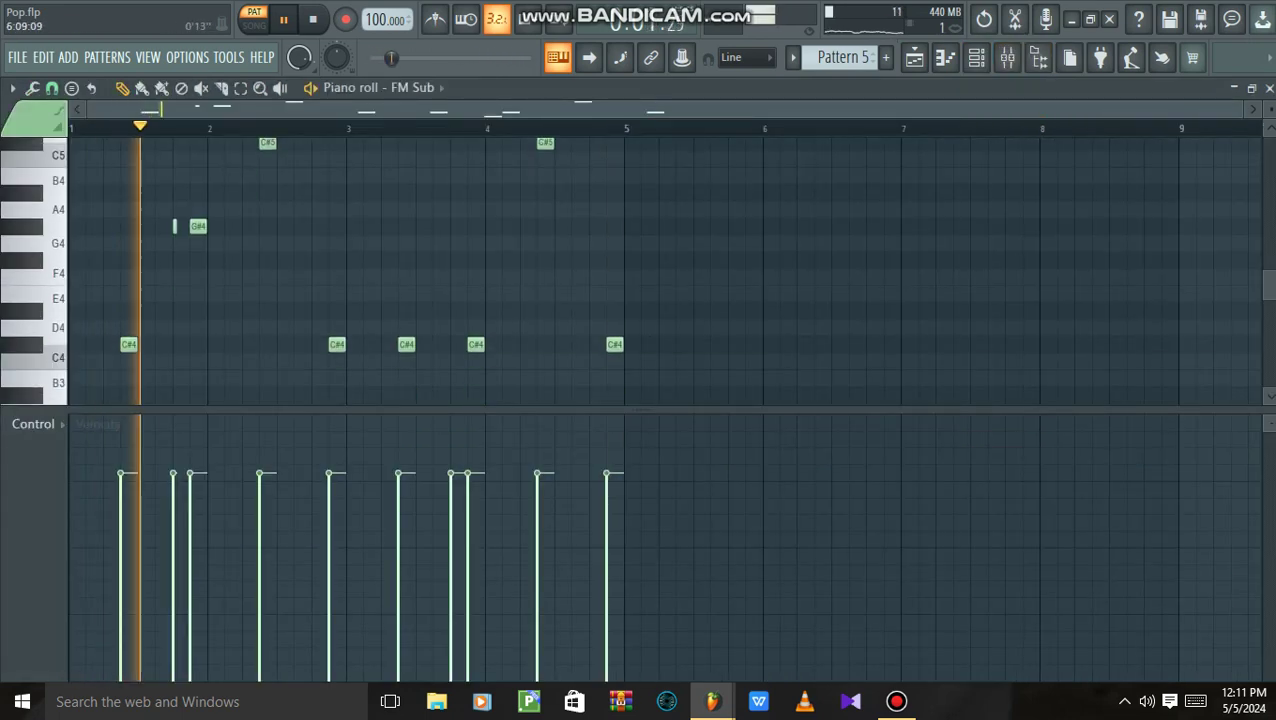
pyautogui.click(914, 57)
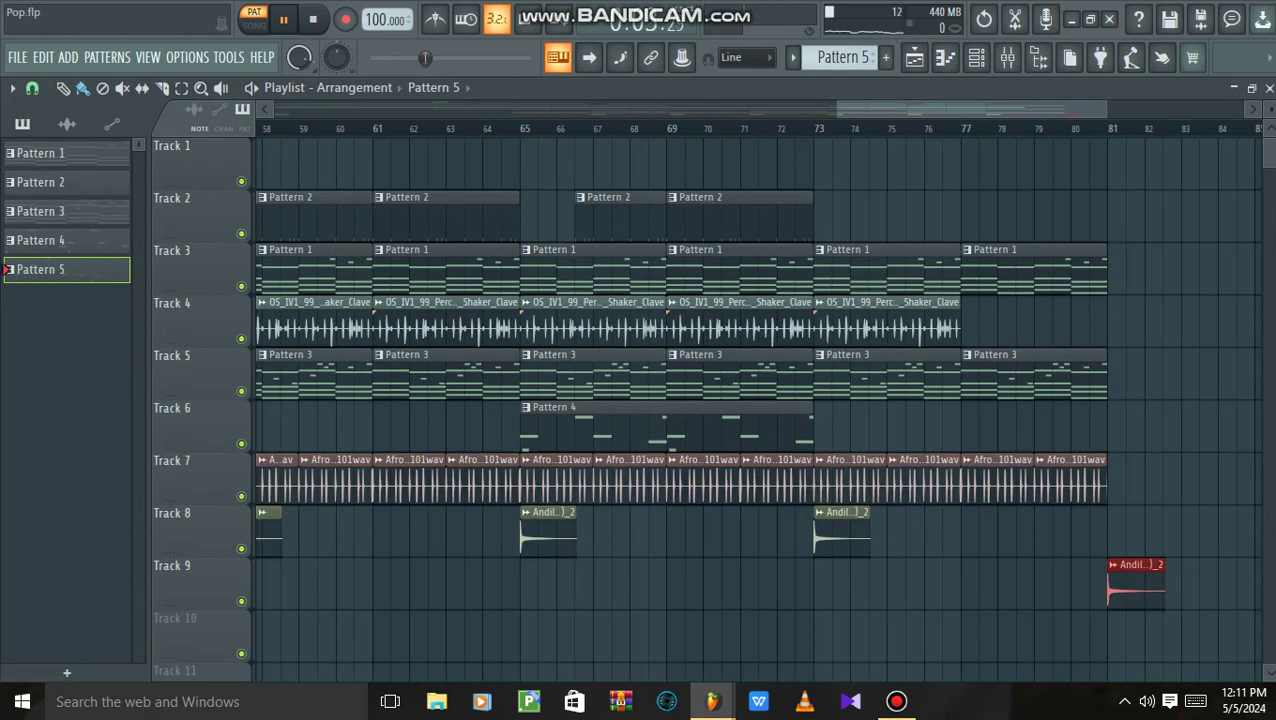
# - Play the full arrangement in song mode and save the project
pyautogui.click(254, 19)
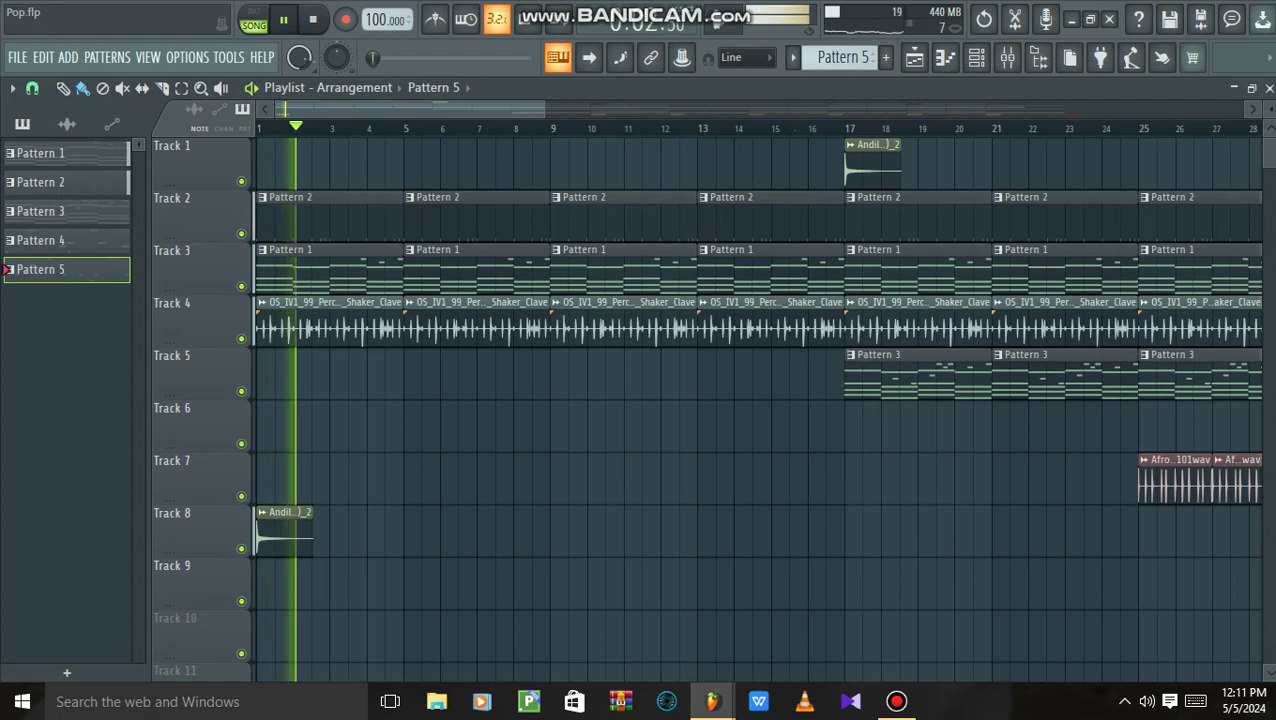
pyautogui.scroll(-5, 756, 410)
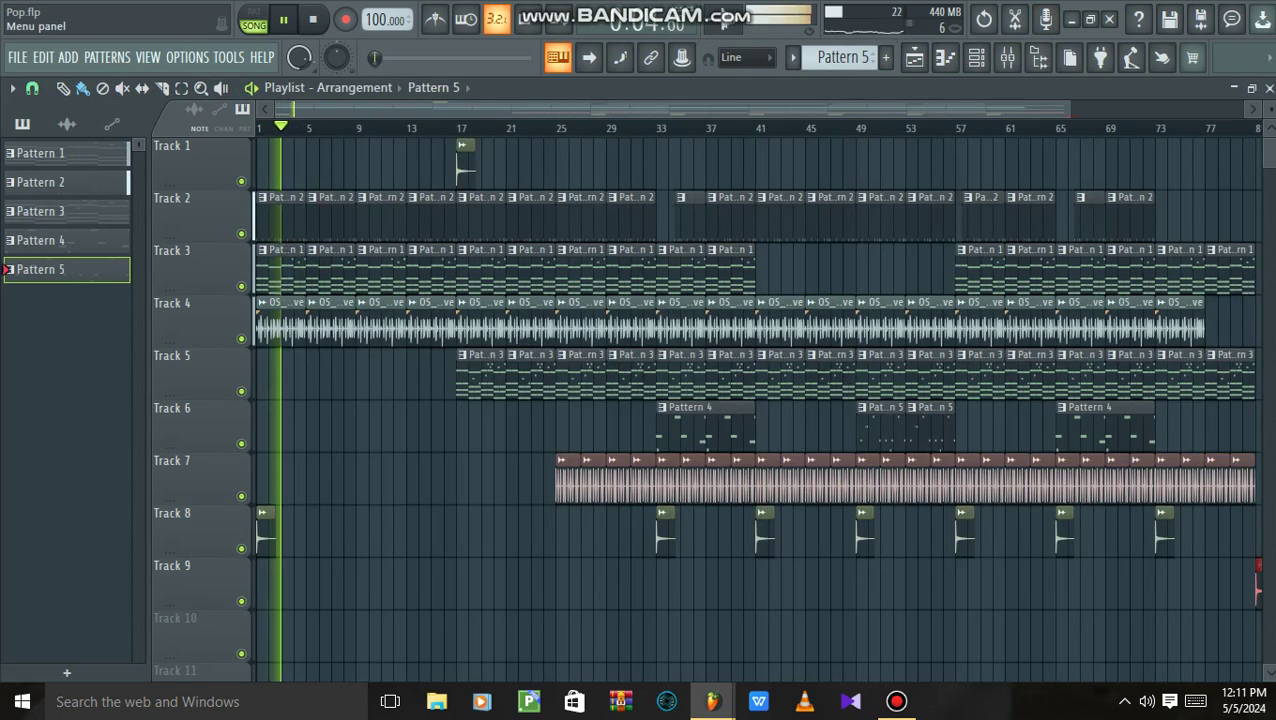
pyautogui.click(17, 58)
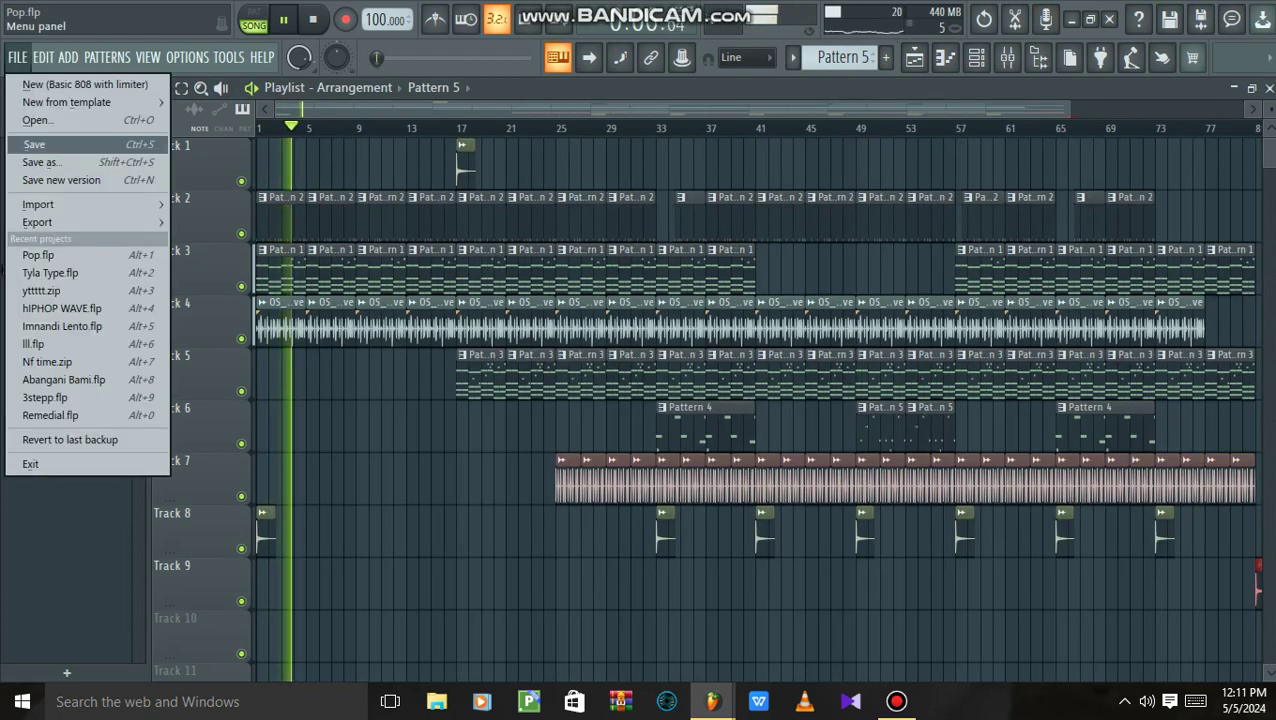
pyautogui.click(68, 145)
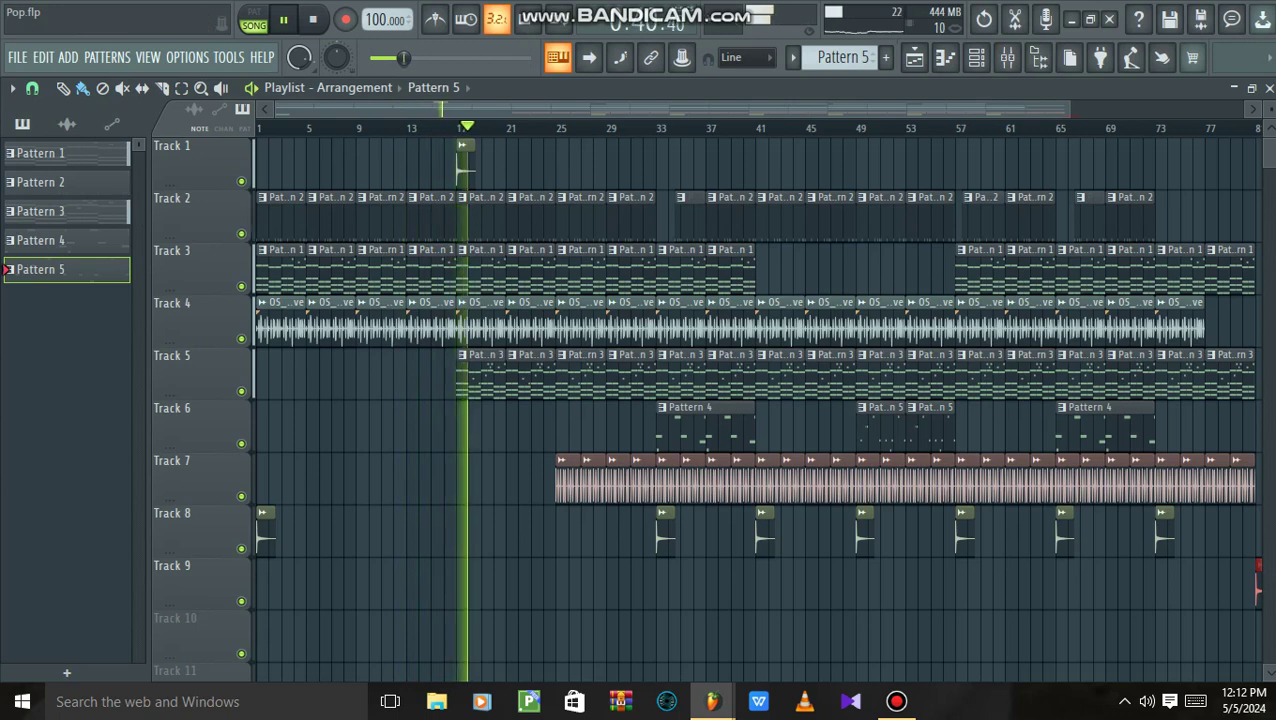
# - Find the Shaker (10) sample in the browser and place it on Track 9 at bar 33
pyautogui.moveTo(1068, 109); pyautogui.dragTo(657, 109)
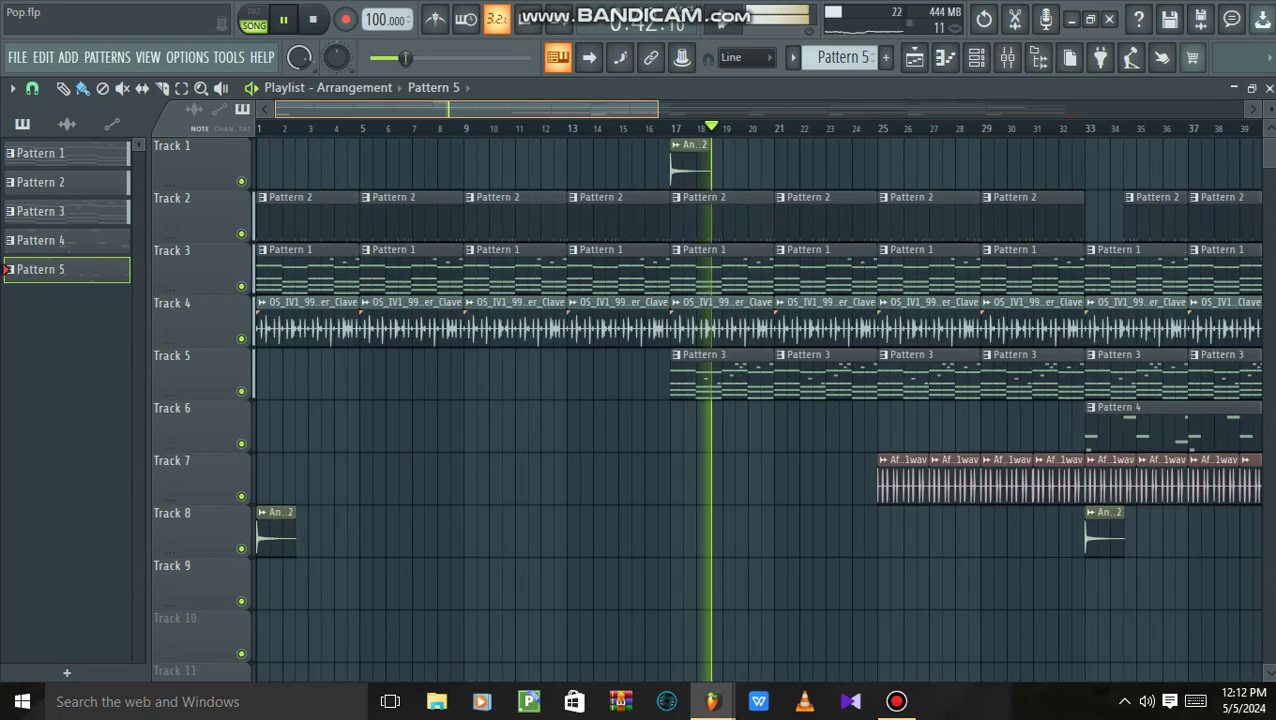
pyautogui.moveTo(500, 109); pyautogui.dragTo(633, 109)
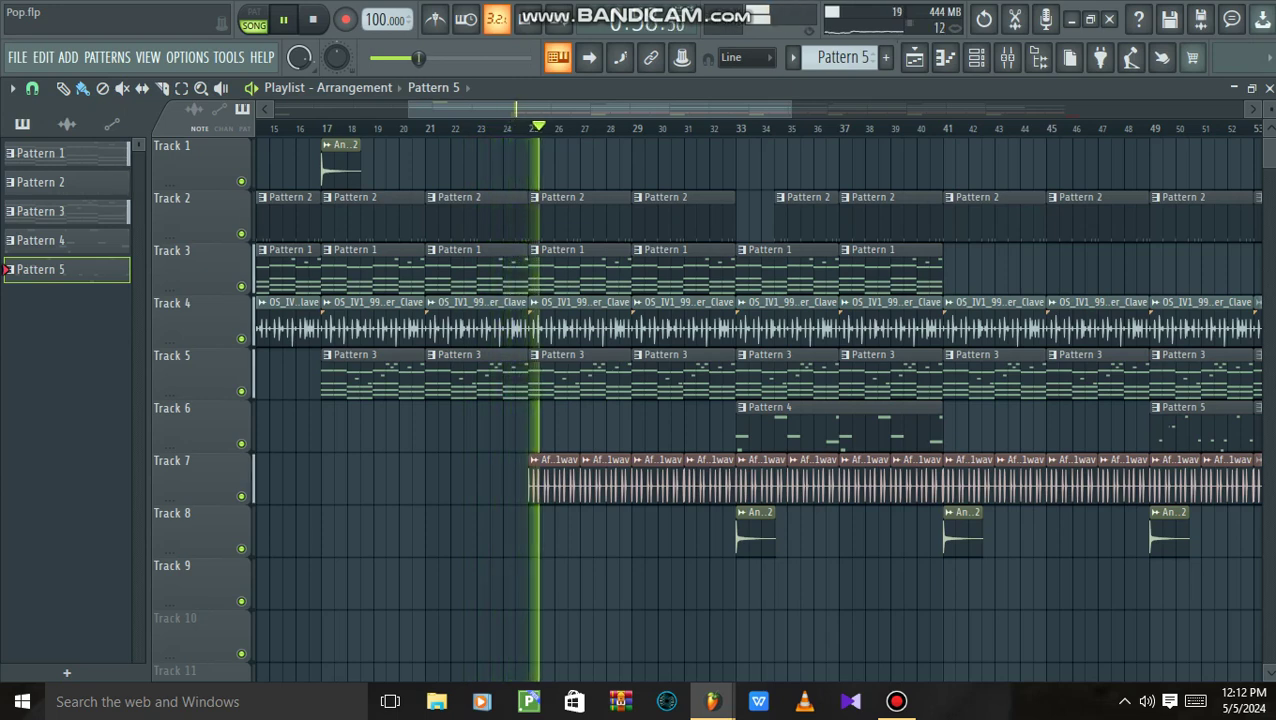
pyautogui.click(1038, 58)
pyautogui.scroll(-10, 110, 445)
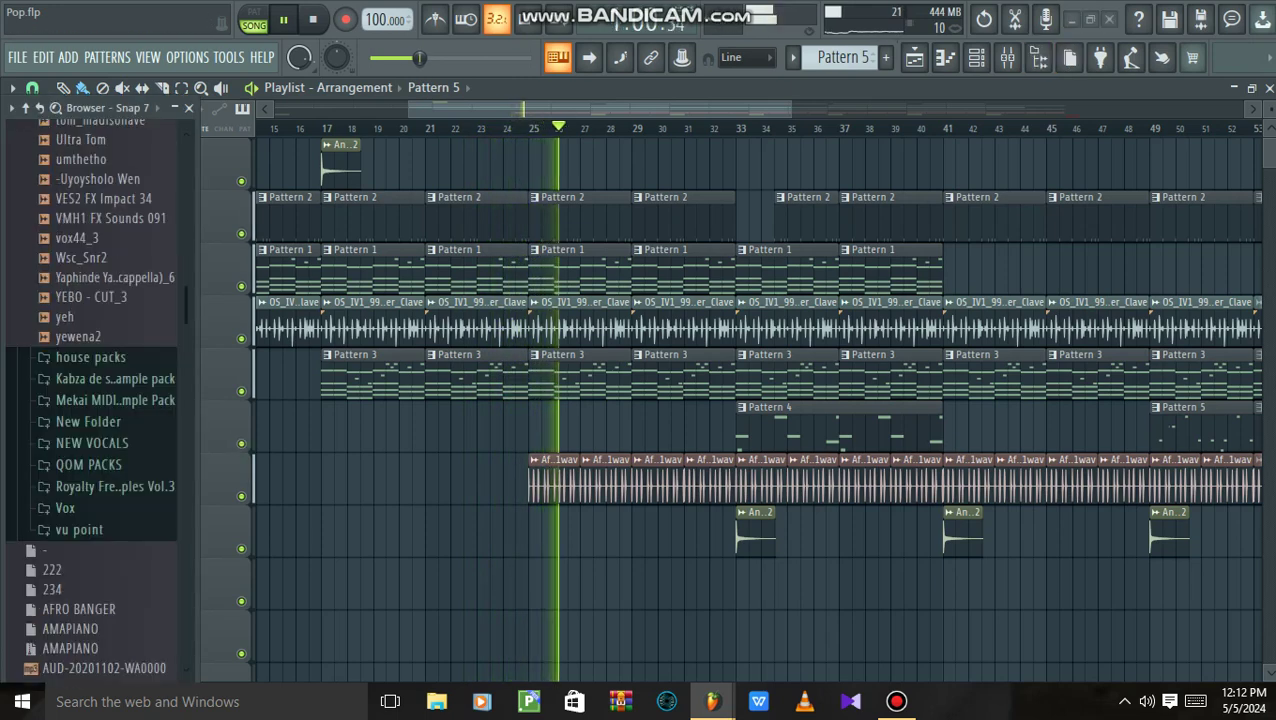
pyautogui.scroll(-5, 68, 566)
pyautogui.click(98, 673)
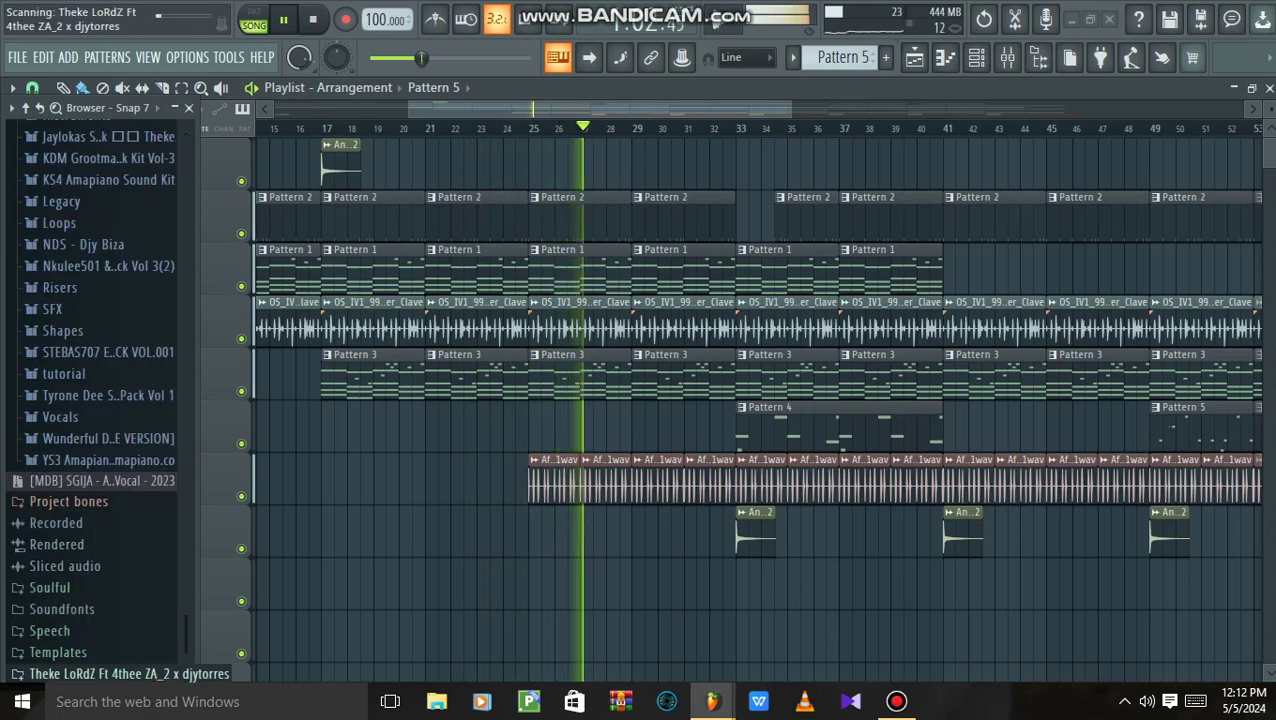
pyautogui.scroll(-4, 98, 673)
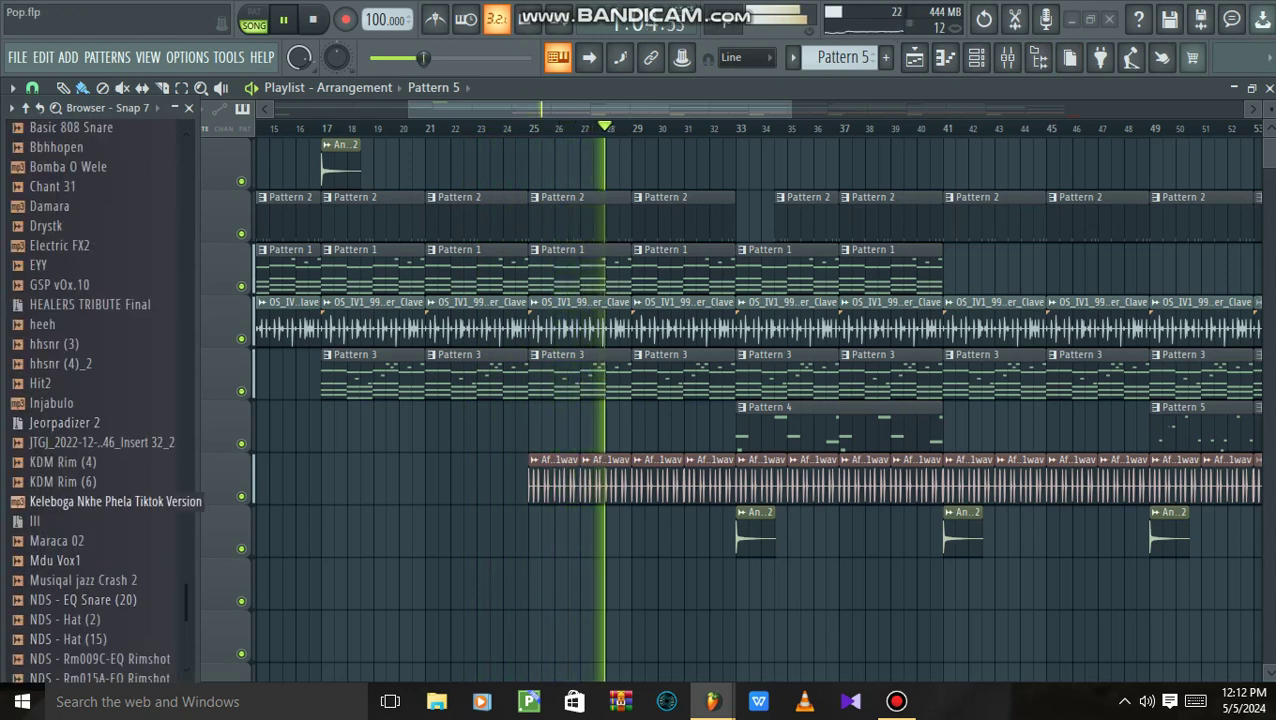
pyautogui.scroll(-4, 68, 521)
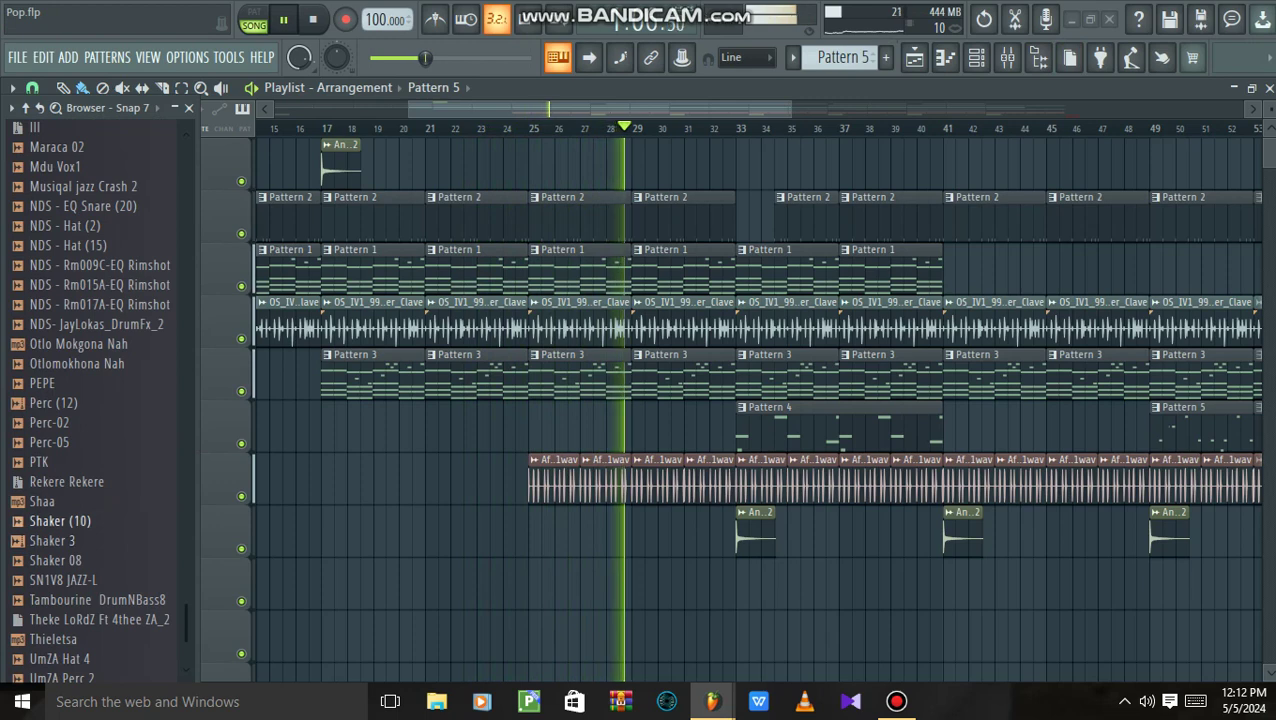
pyautogui.click(68, 521)
pyautogui.moveTo(66, 521); pyautogui.dragTo(738, 590)
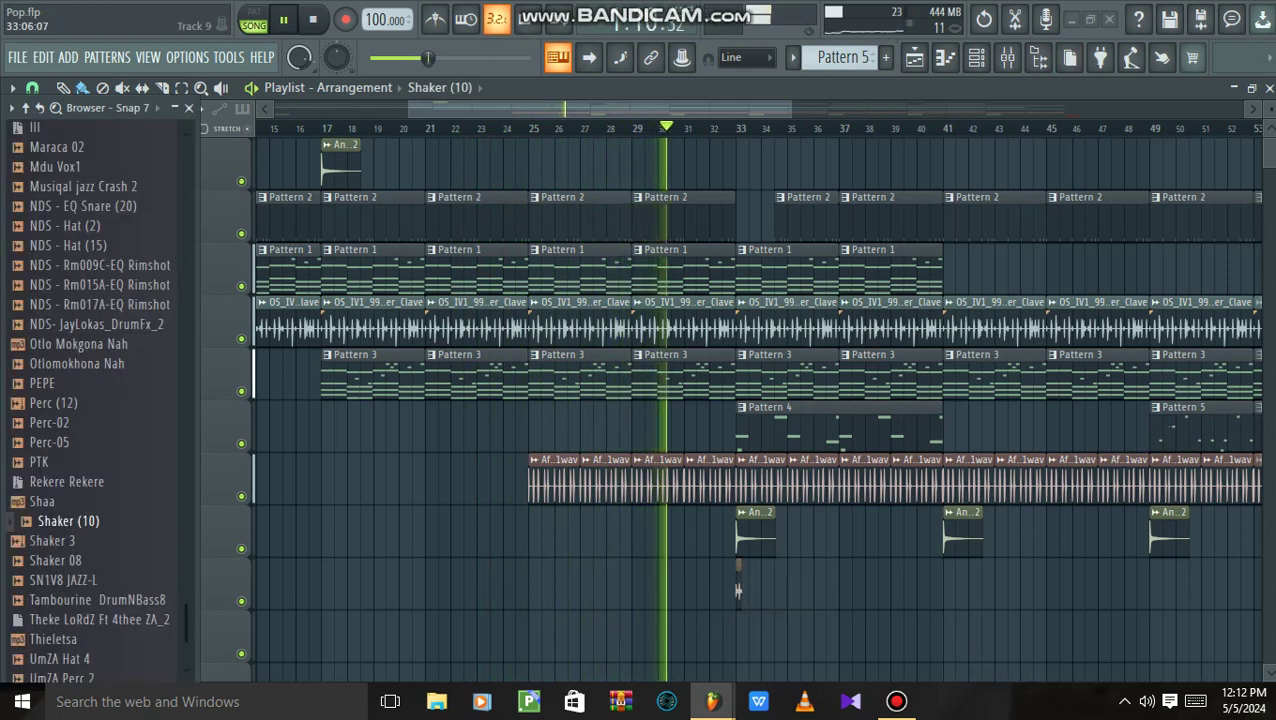
# - Repeat the Shaker (10) clip along Track 9 from bar 33 to about bar 52
pyautogui.click(750, 590)
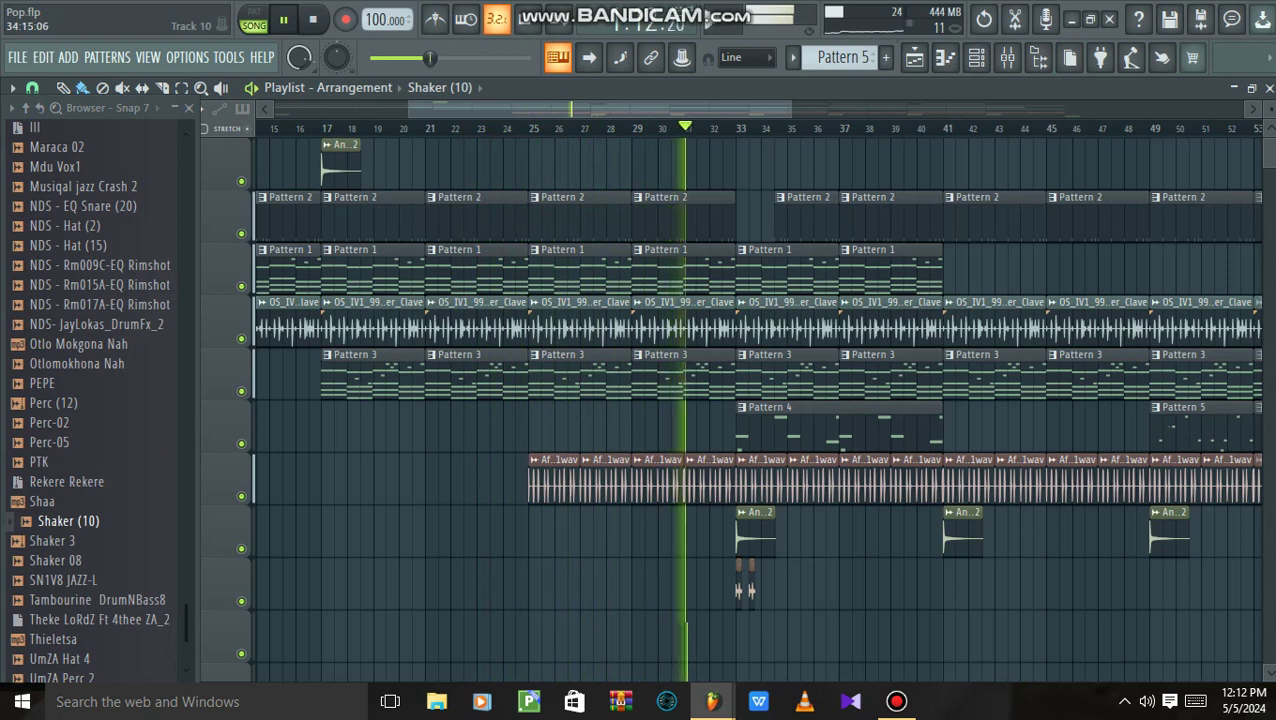
pyautogui.rightClick(753, 590)
pyautogui.moveTo(791, 109)
pyautogui.mouseDown()
pyautogui.moveTo(641, 109)
pyautogui.moveTo(768, 109)
pyautogui.mouseUp()
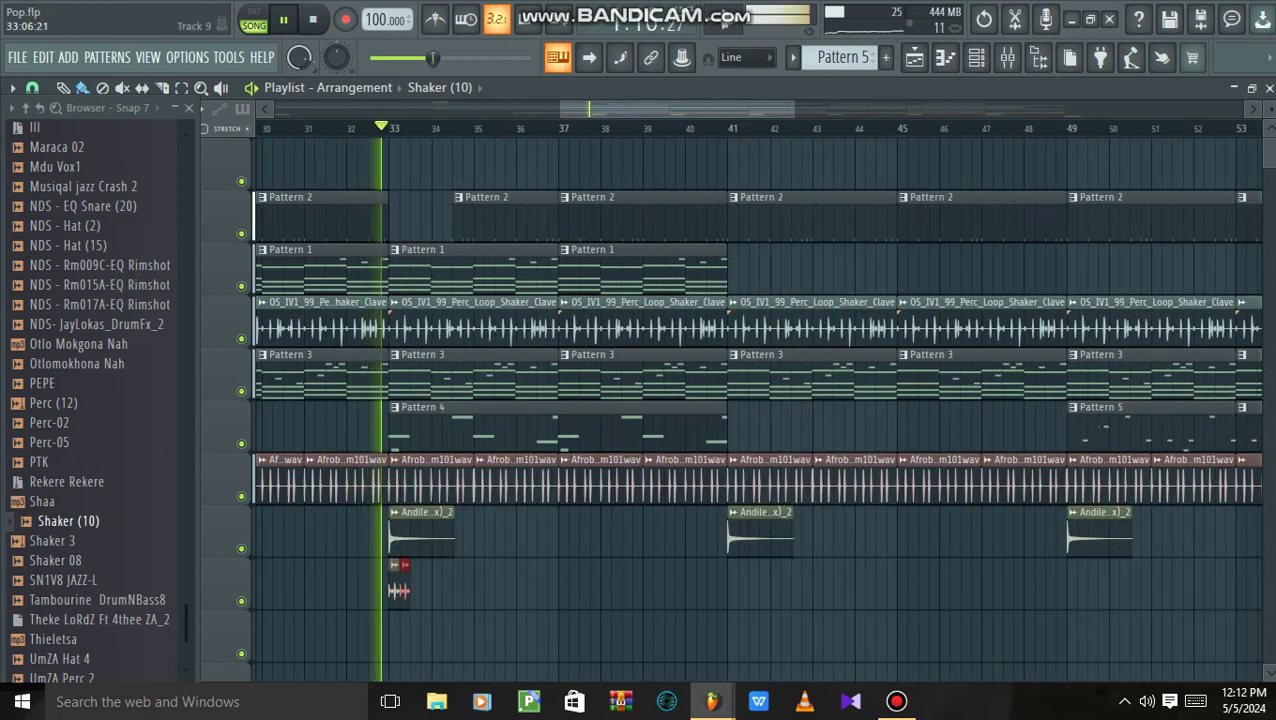
pyautogui.click(393, 590)
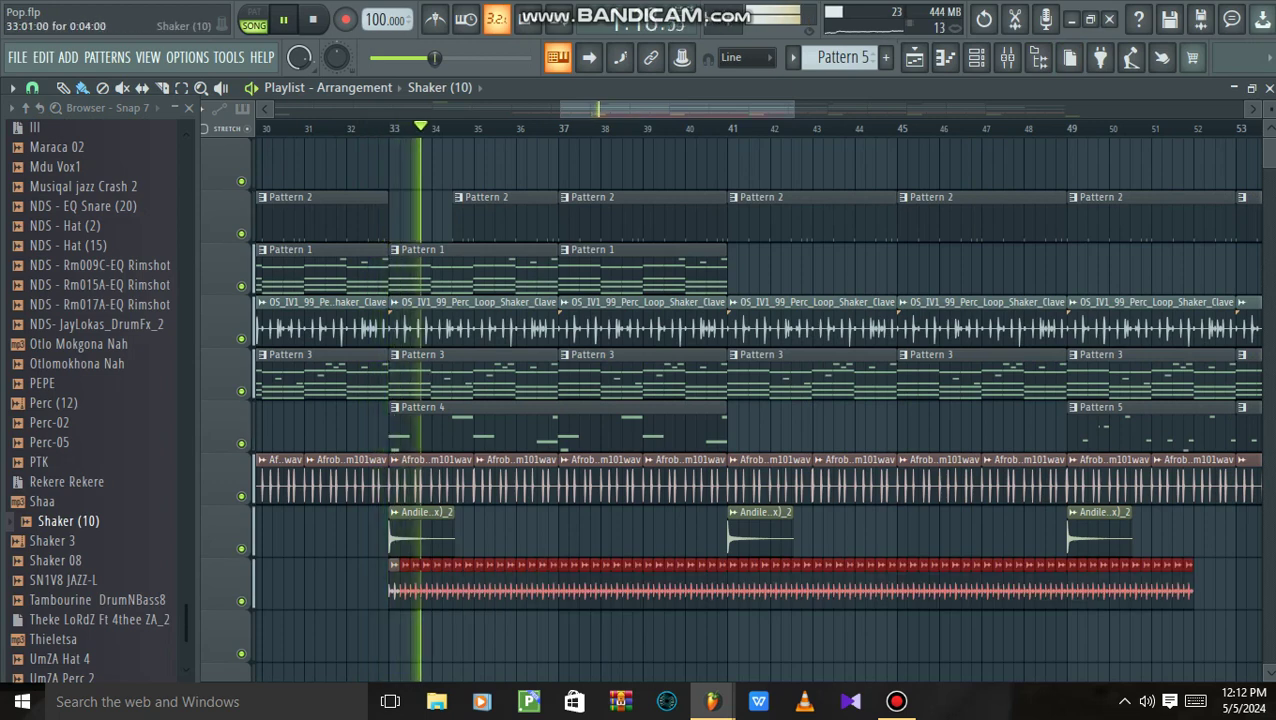
# - Assign the Shaker (10) channel to mixer track 10 at reduced volume and send that track to Insert 11
pyautogui.doubleClick(394, 590)
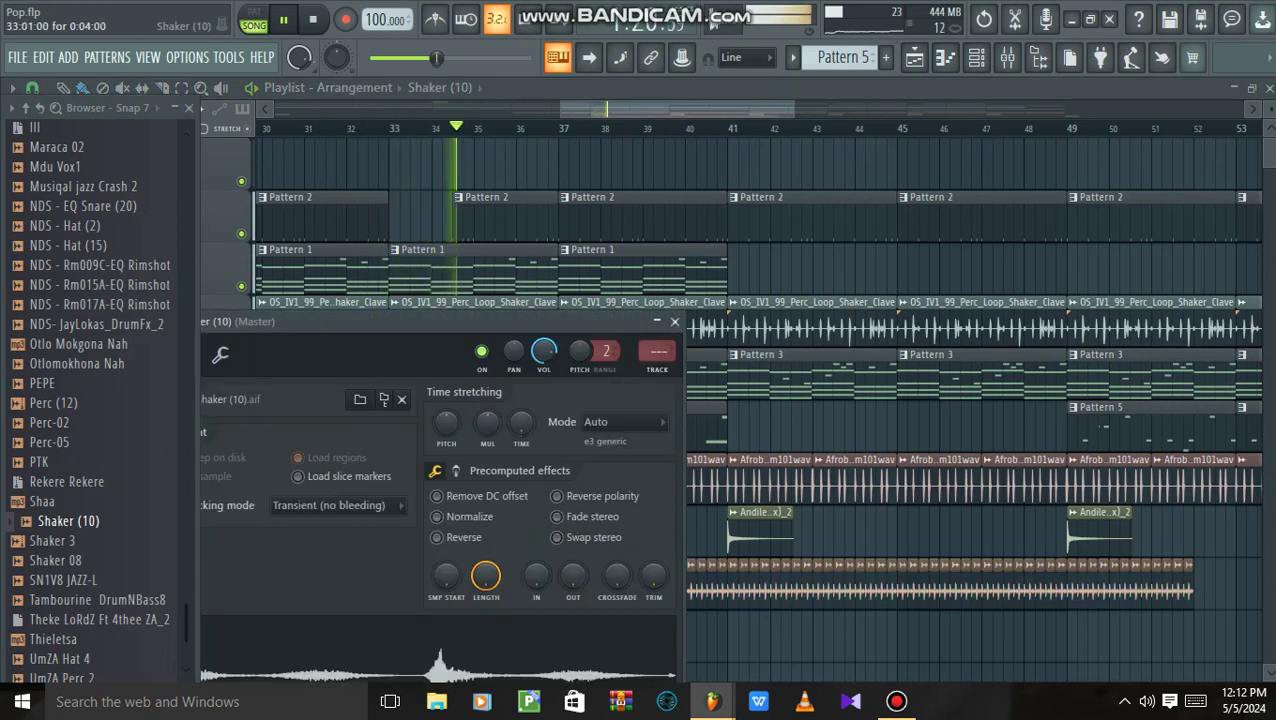
pyautogui.doubleClick(657, 351)
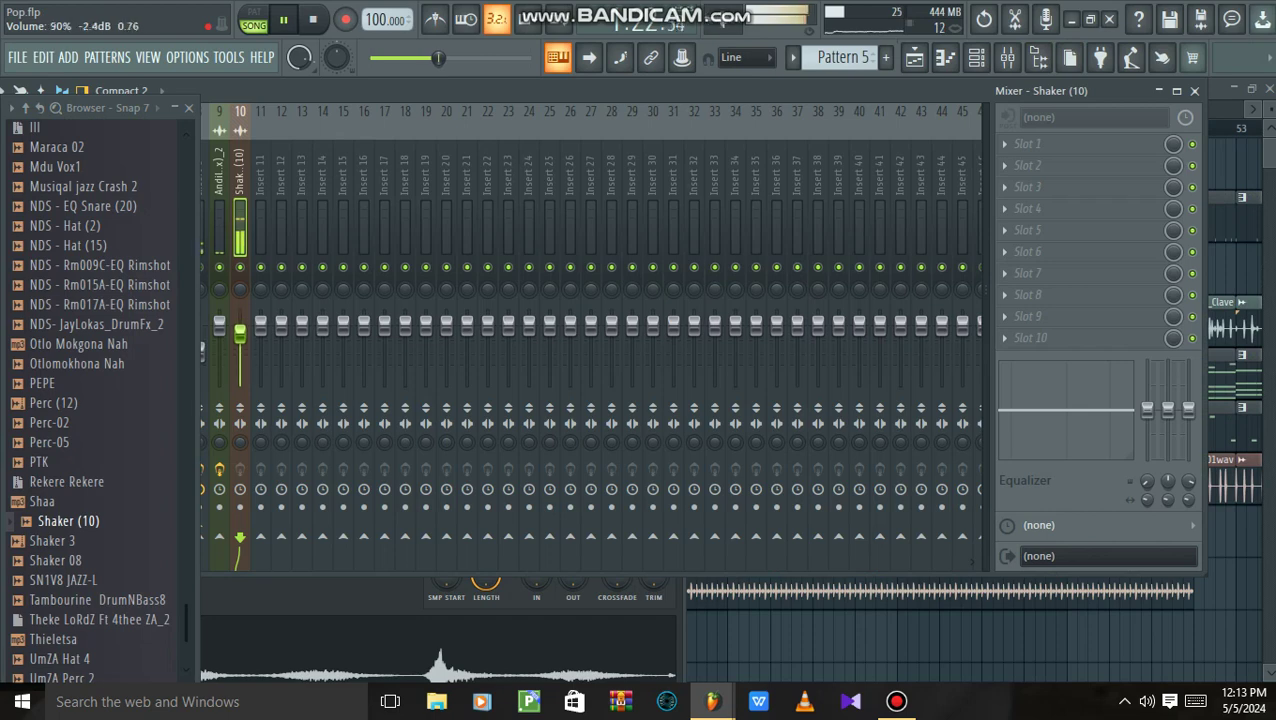
pyautogui.click(261, 537)
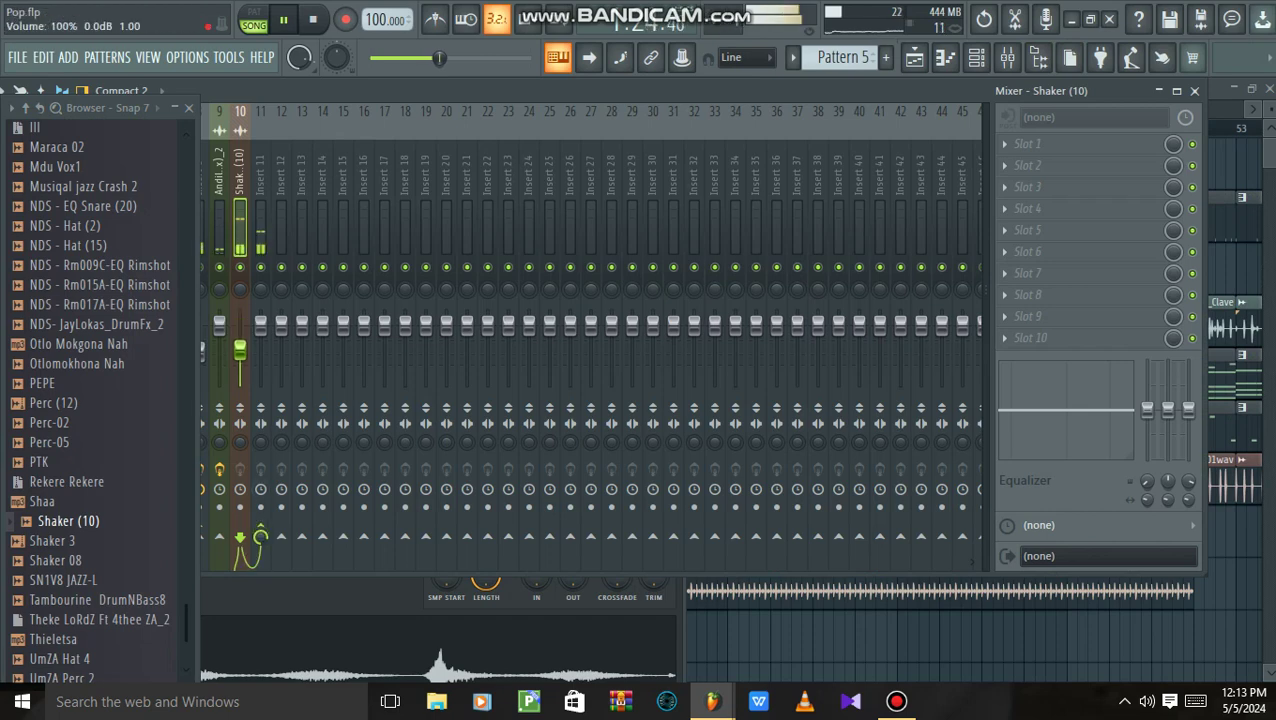
# - Lower Insert 11's volume and load Fruity Reeverb 2 into its first effect slot
pyautogui.moveTo(261, 326); pyautogui.dragTo(261, 363)
pyautogui.click(1005, 143)
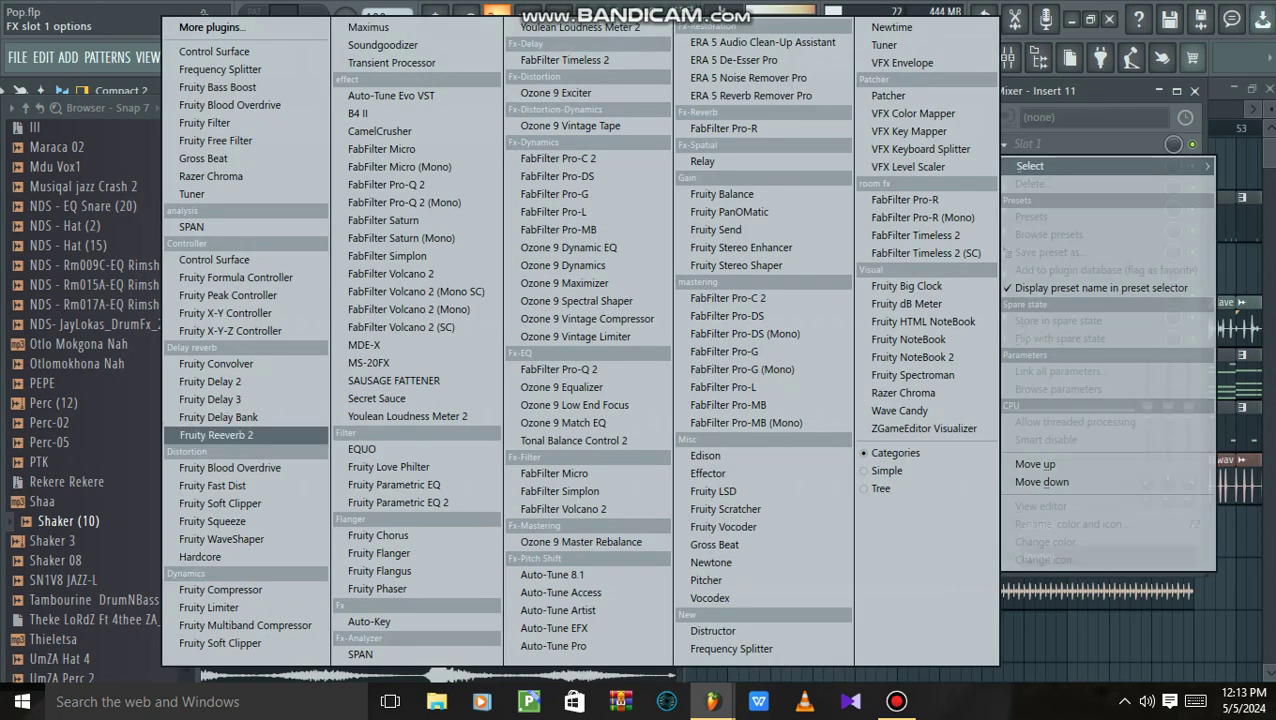
pyautogui.click(200, 436)
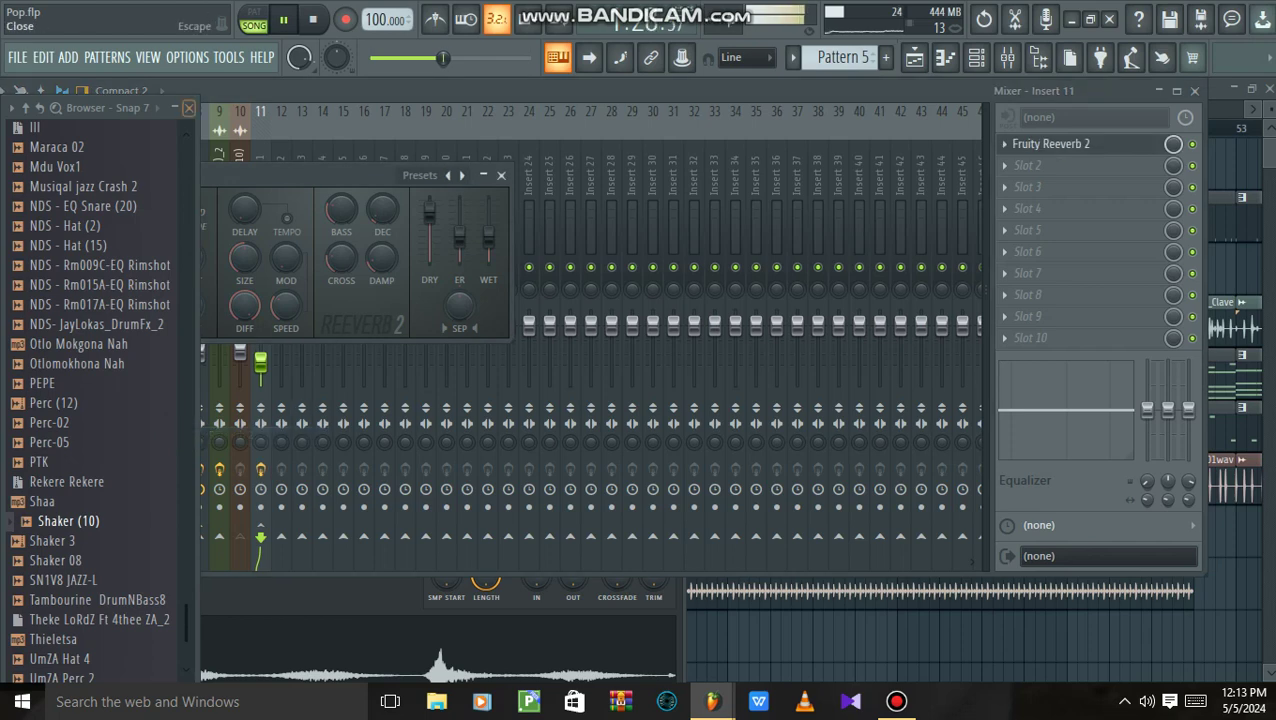
# - Pull the repeated Shaker (10) clips on Track 9 back and add one more clip so the part ends at bar 77
pyautogui.click(188, 107)
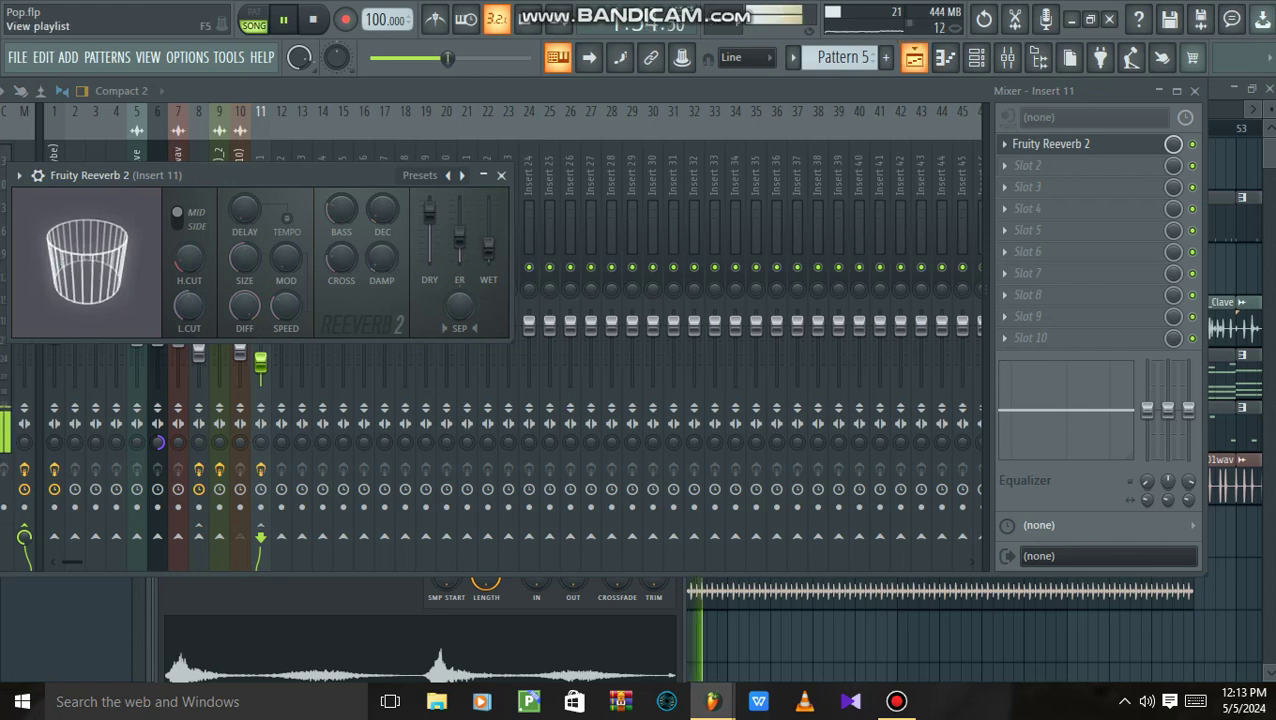
pyautogui.click(558, 57)
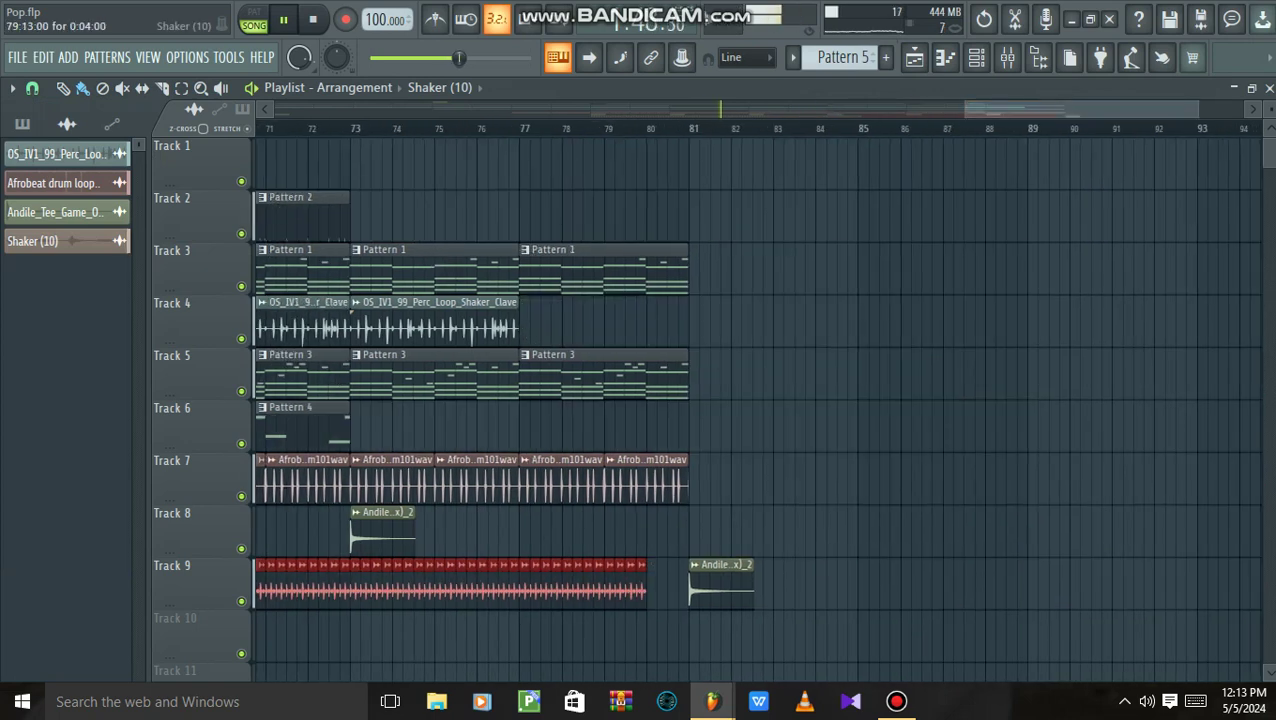
pyautogui.moveTo(641, 588); pyautogui.dragTo(517, 588)
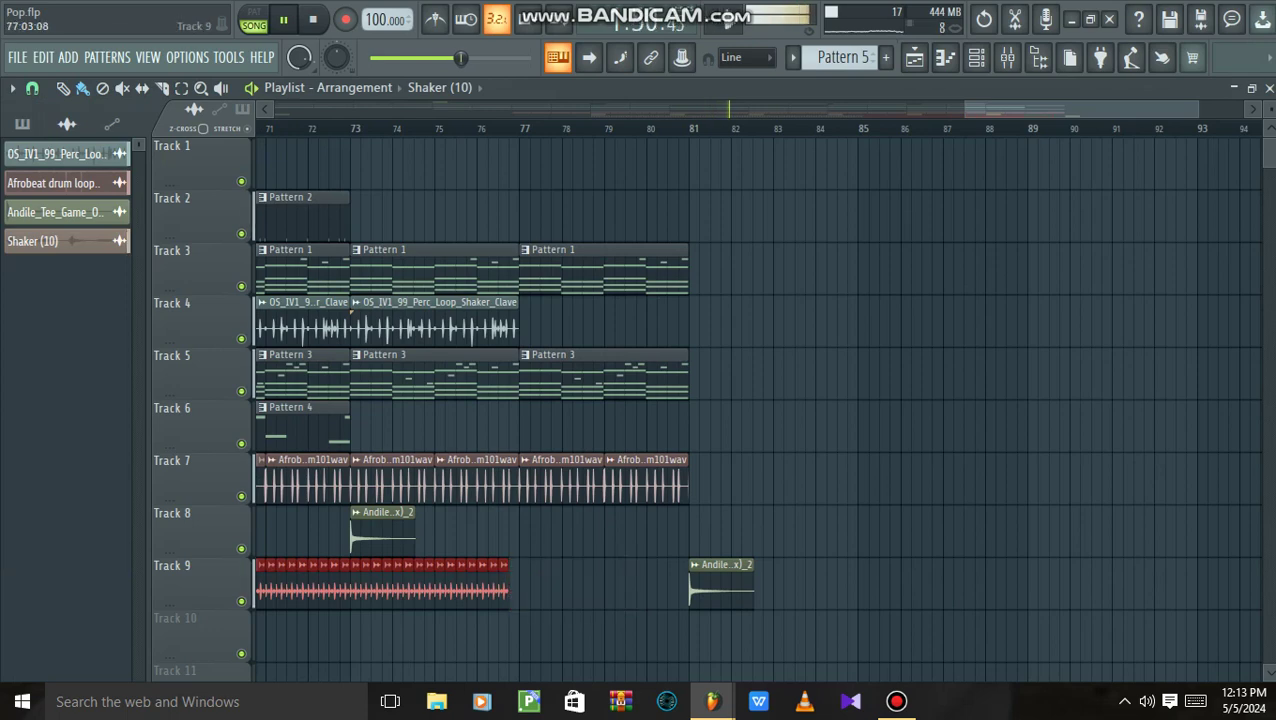
pyautogui.click(513, 588)
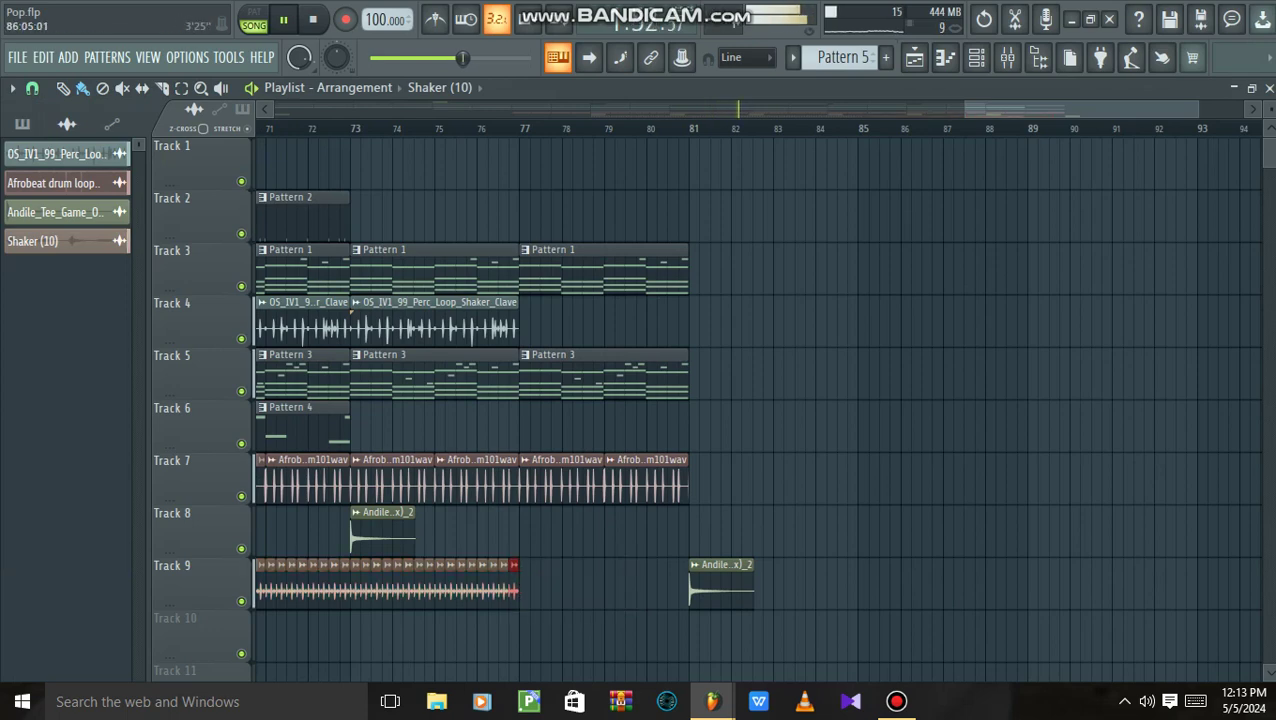
# - Lower the Shaker (10) mixer track's volume to 35% and return to the full playlist arrangement
pyautogui.press('F9')
pyautogui.moveTo(240, 350); pyautogui.dragTo(240, 364)
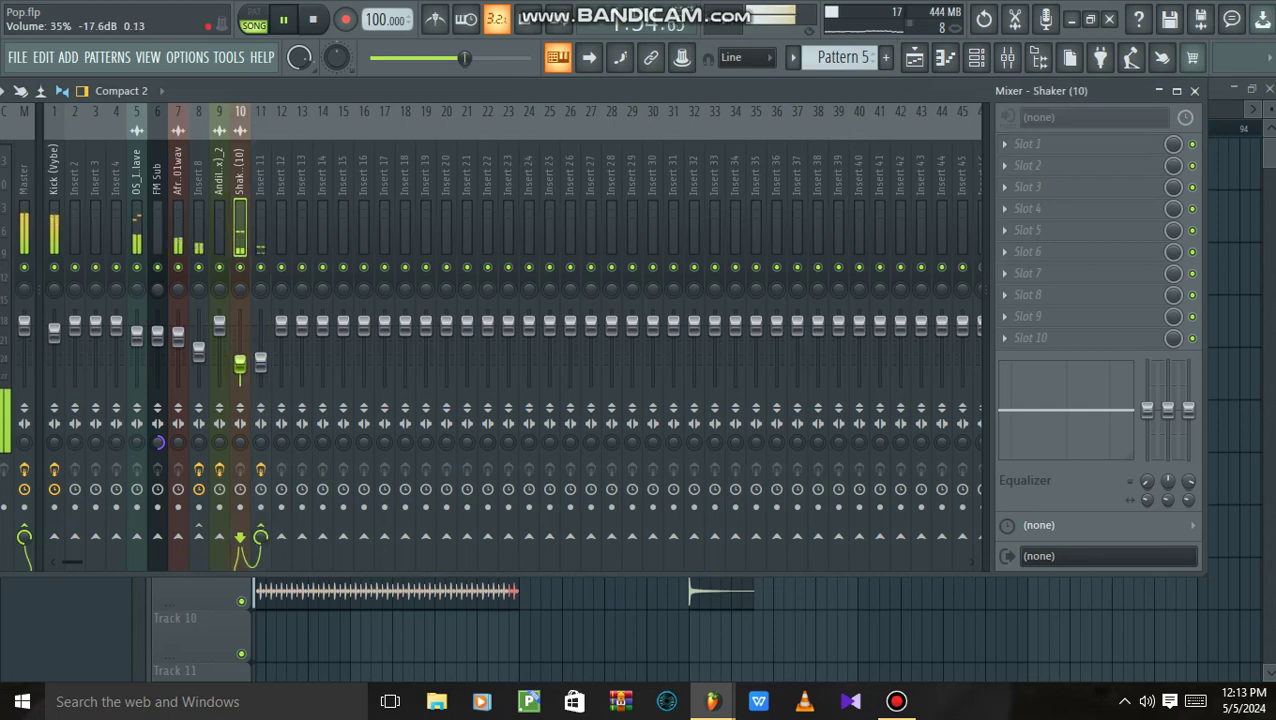
pyautogui.press('F9')
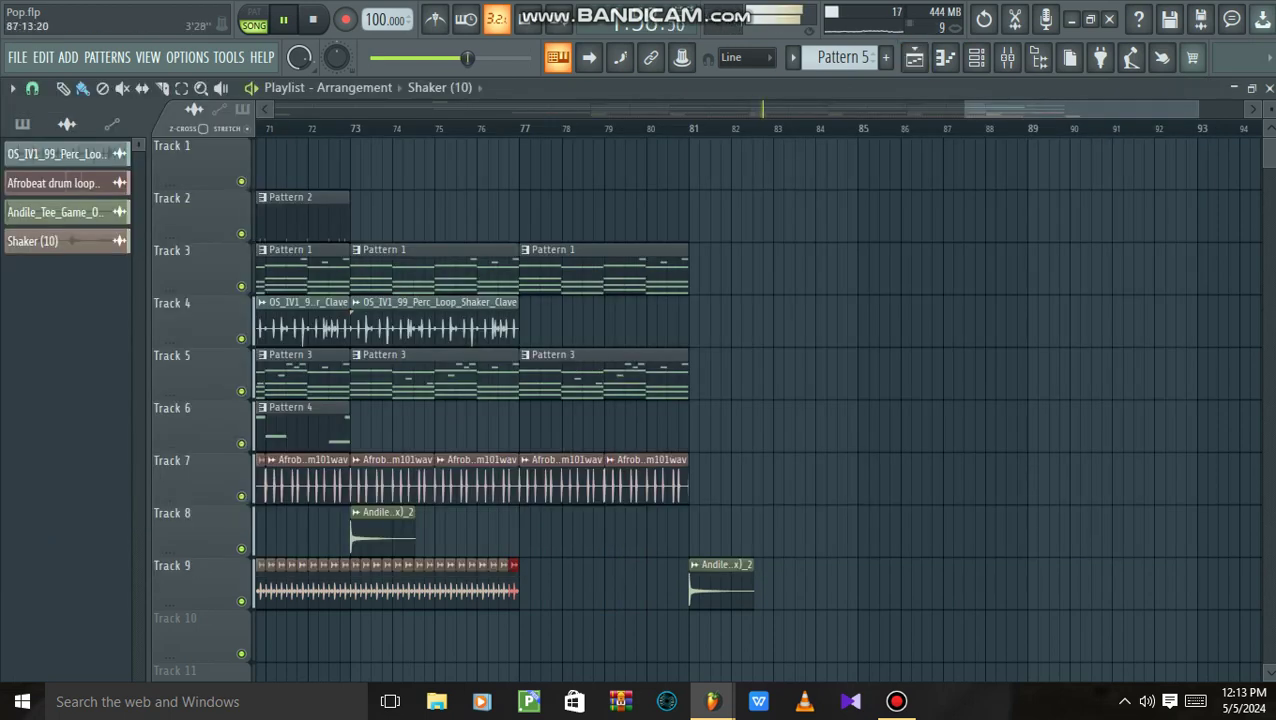
pyautogui.scroll(-5, 975, 400)
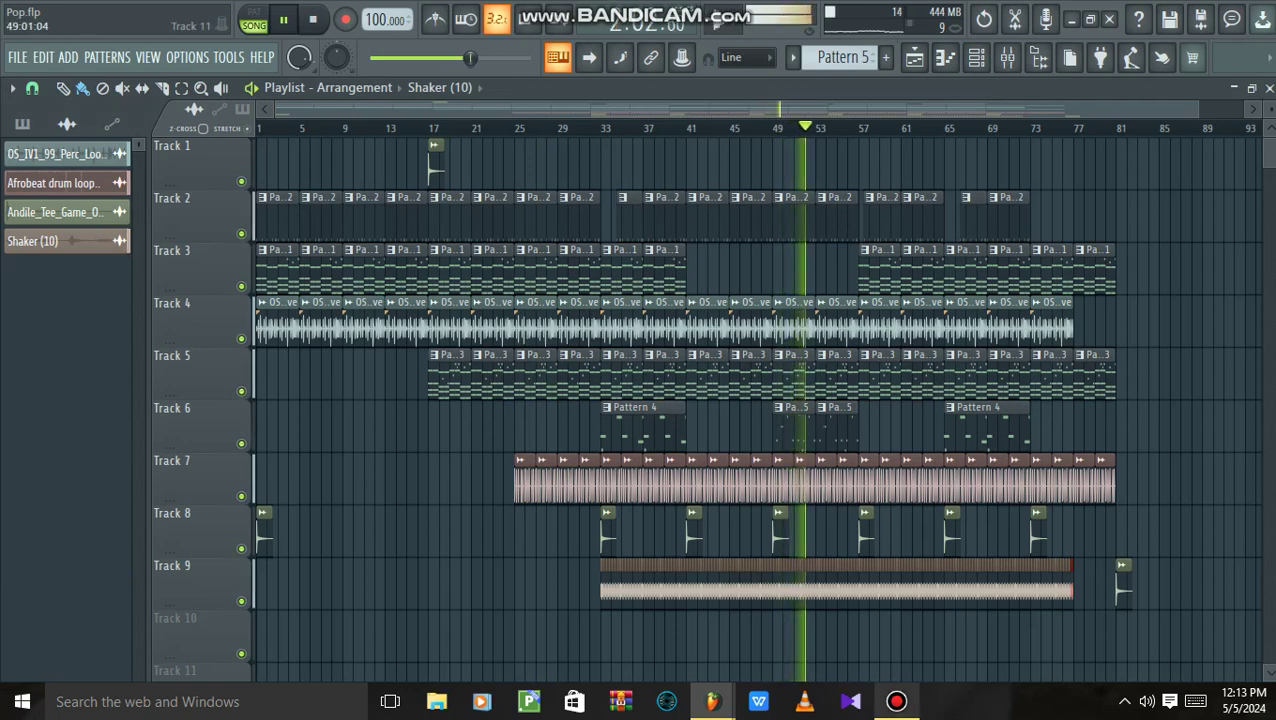
pyautogui.click(897, 702)
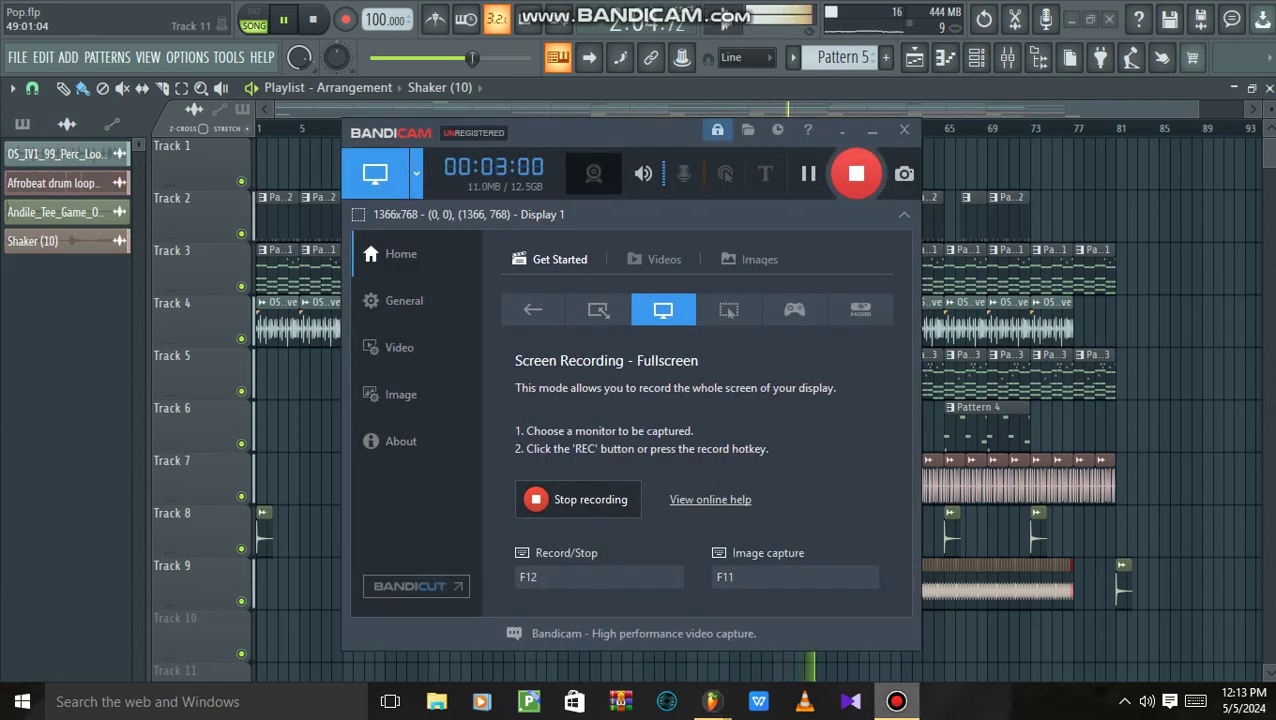
pyautogui.click(897, 702)
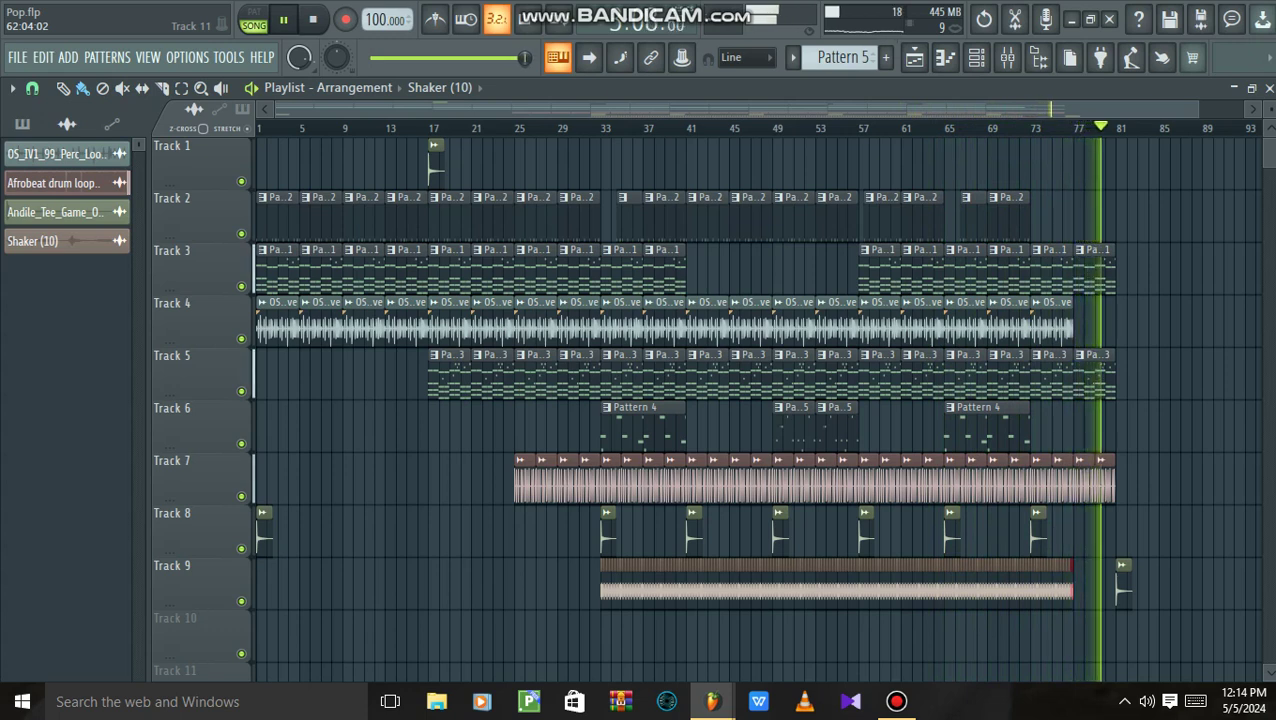
pyautogui.click(897, 702)
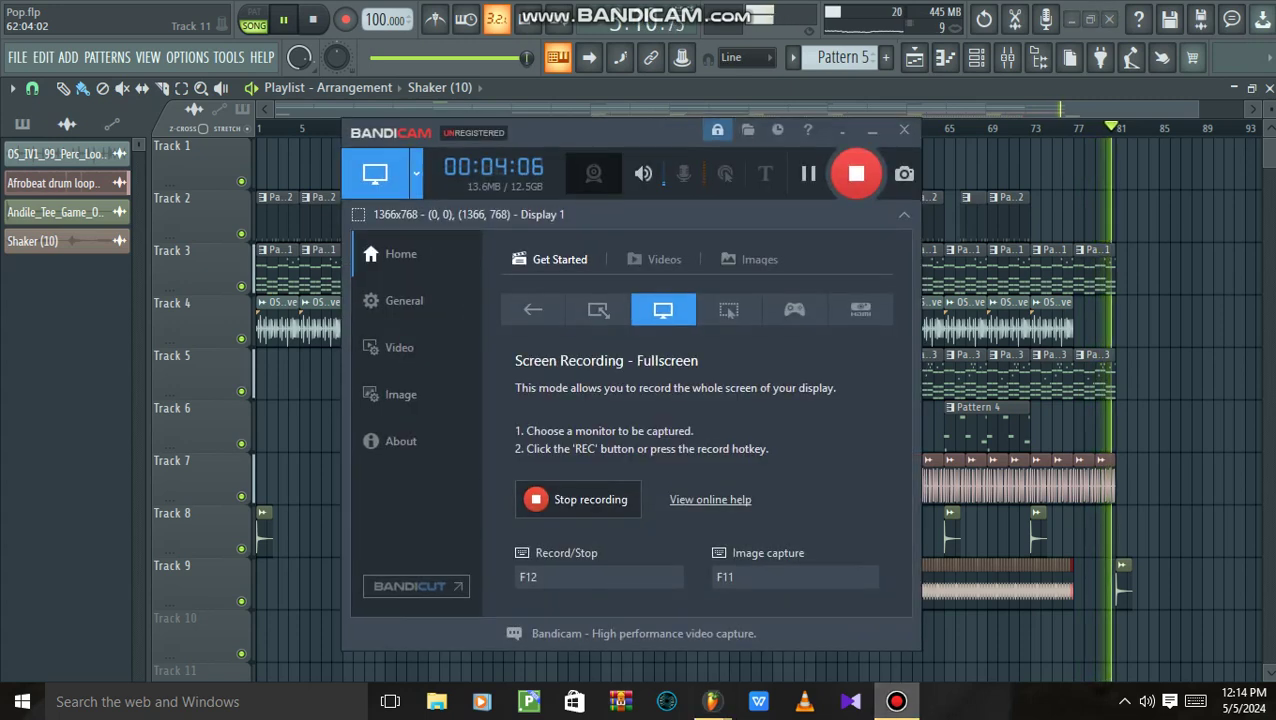